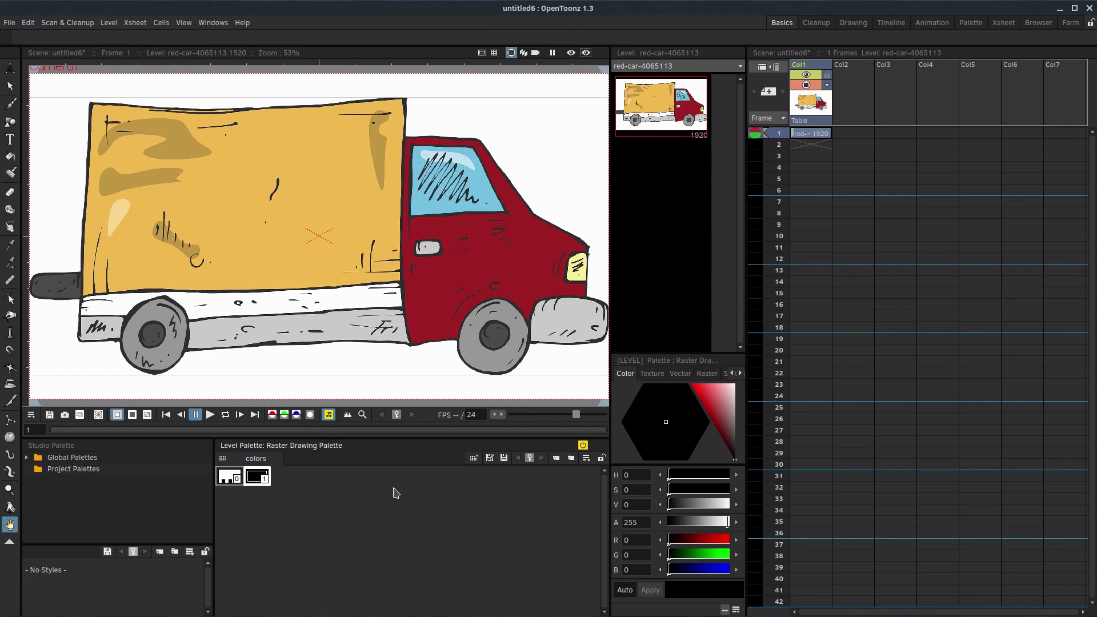
- Zoom out and nudge the truck to E/W -6.89 px, N/S 10.34 px in Position mode
scroll(407, 205, down, 3)
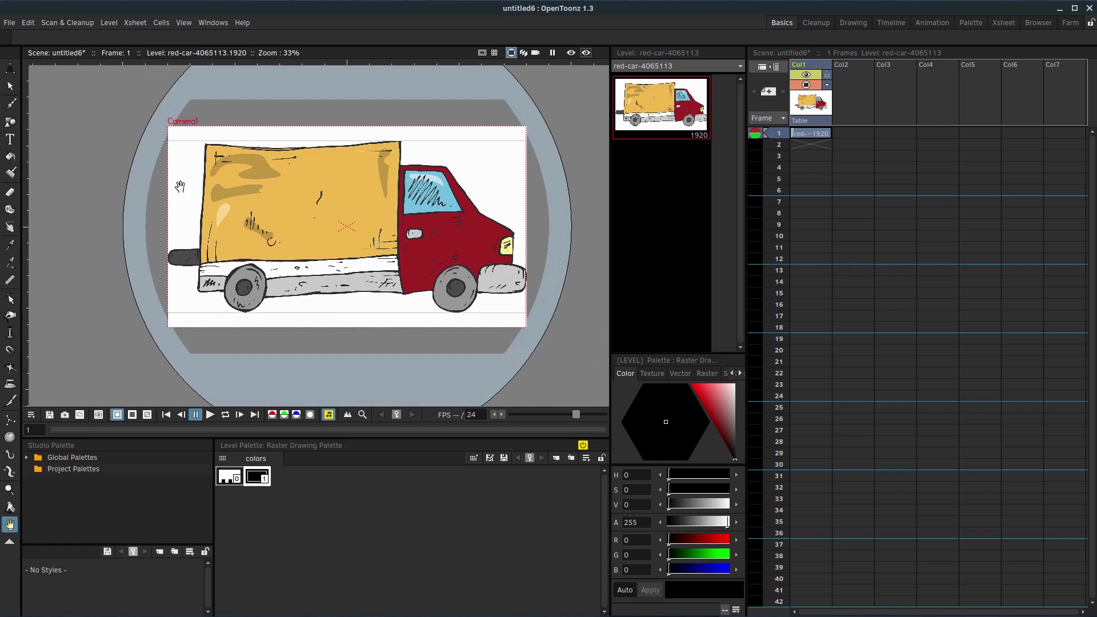
click(10, 69)
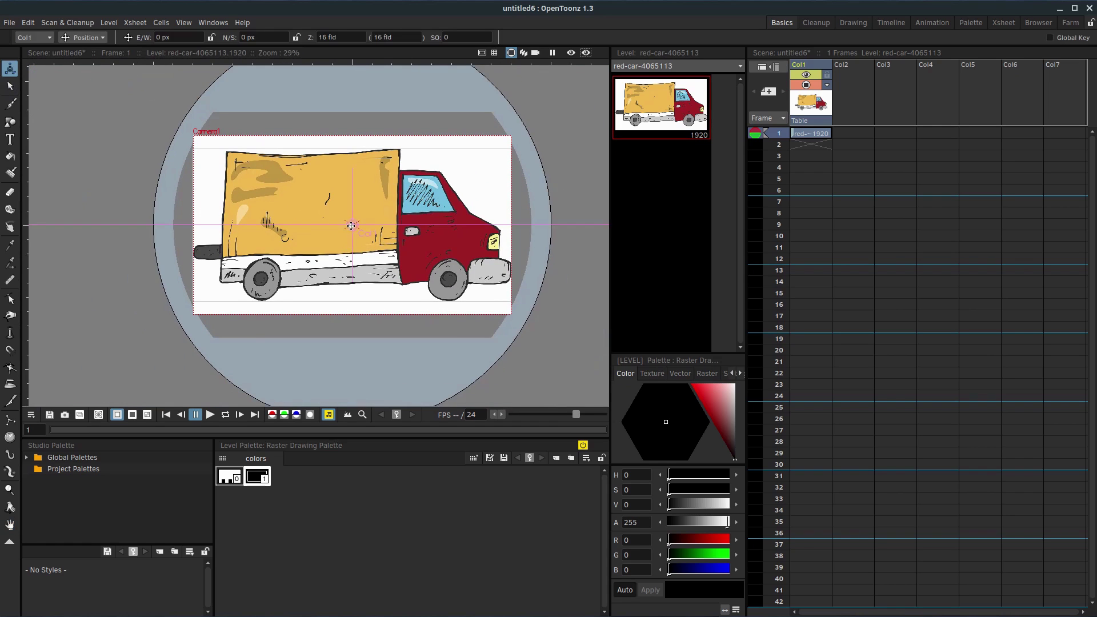
mouse_move(360, 221)
mouse_down()
mouse_move(179, 219)
mouse_move(491, 218)
mouse_move(194, 220)
mouse_move(473, 217)
mouse_move(423, 160)
mouse_move(394, 166)
mouse_move(352, 223)
mouse_up()
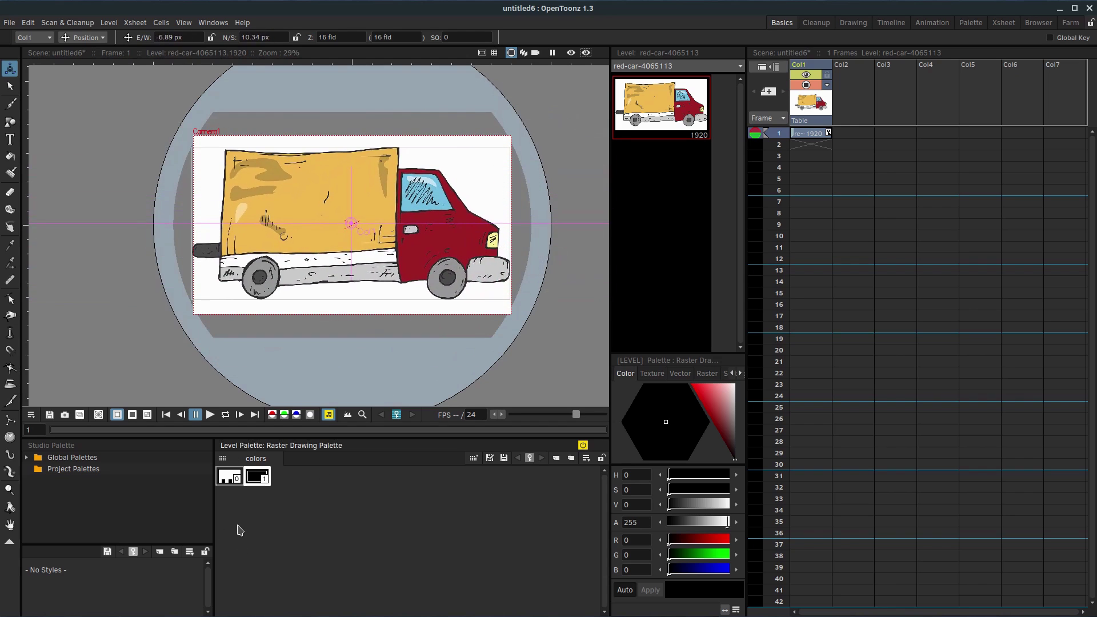
- Switch to the Animation room, zoom the viewer out, and restore the Firefox window with the truck image
click(930, 24)
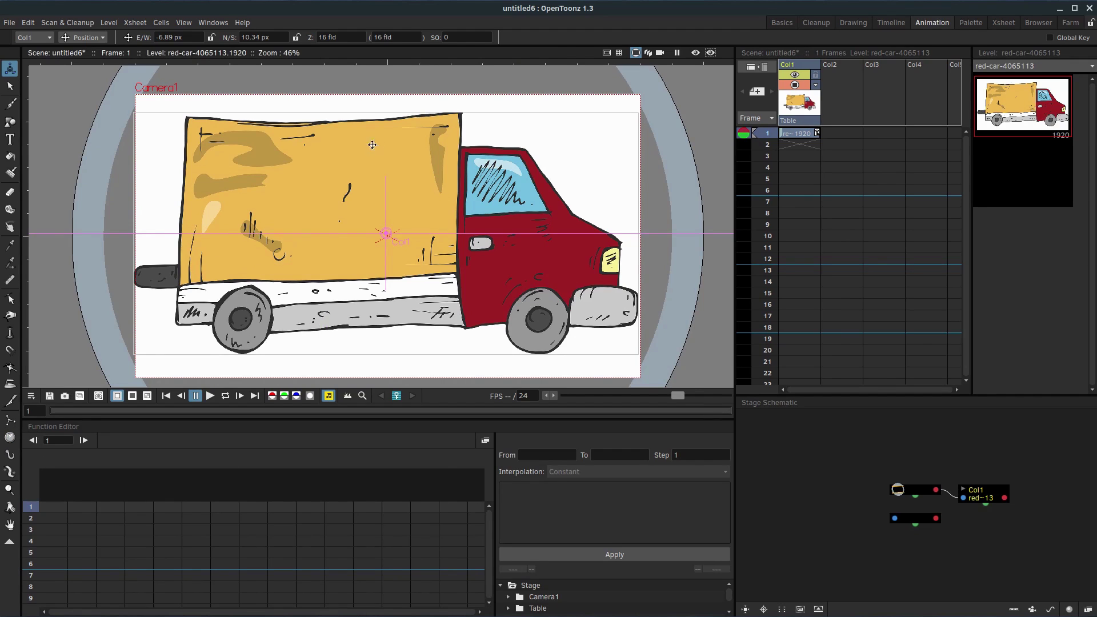
scroll(439, 253, down, 1)
scroll(464, 240, down, 1)
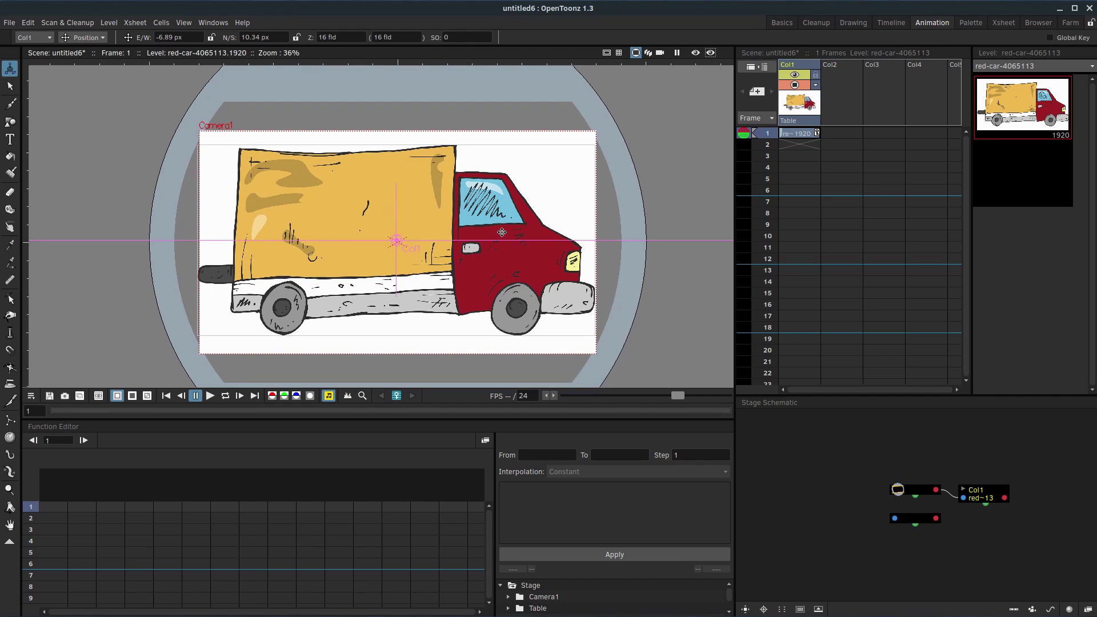
click(148, 608)
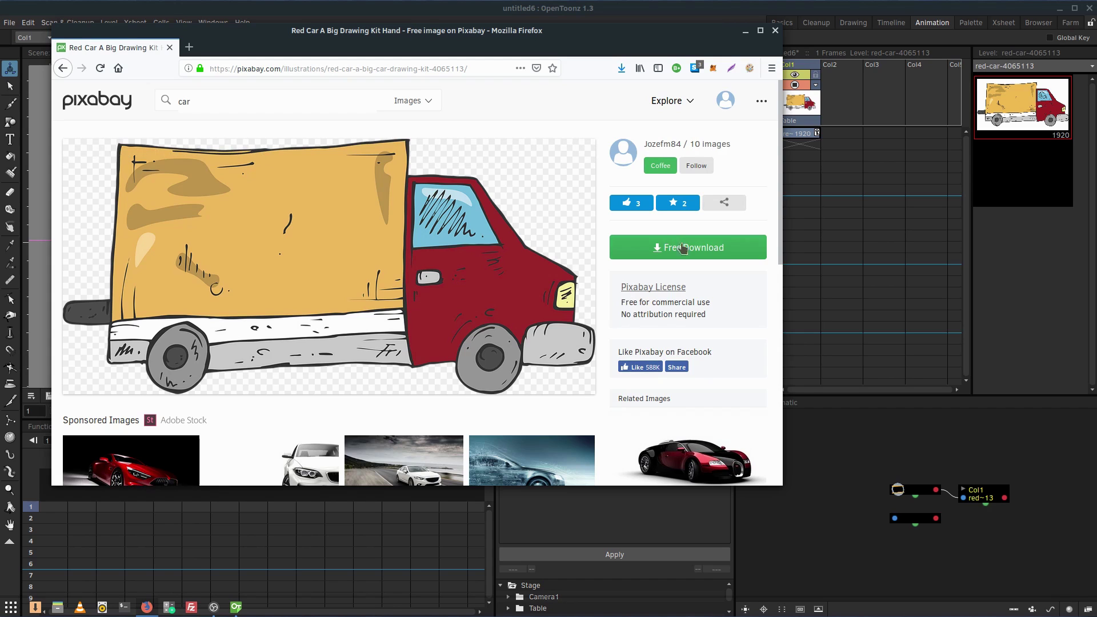
- Minimize the Firefox window showing the Pixabay truck page to get back to the OpenToonz scene
click(745, 31)
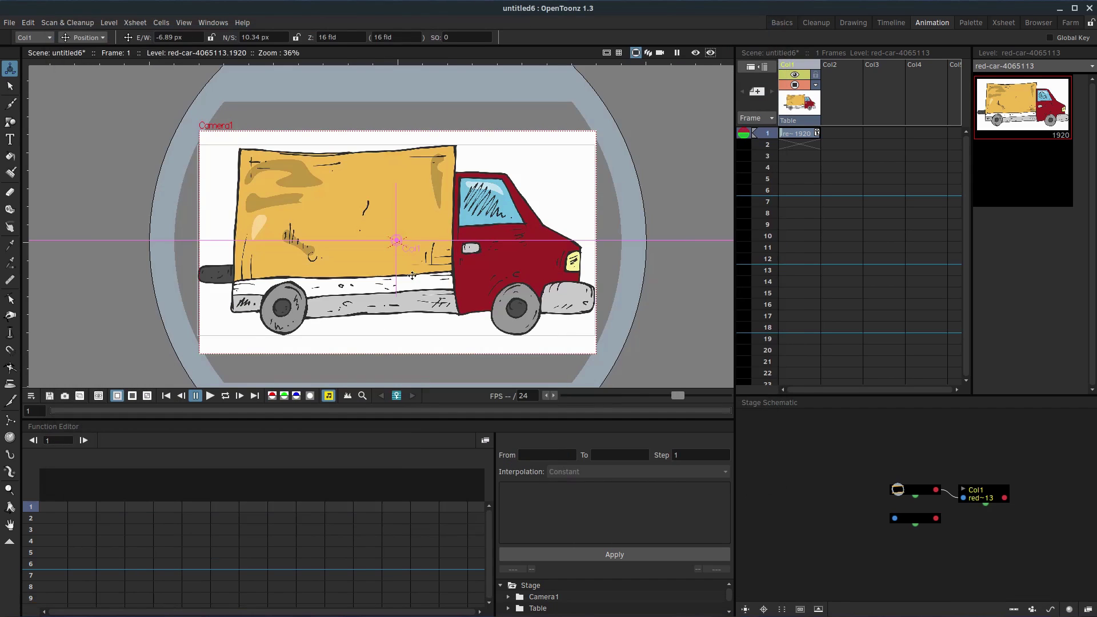
- Scale the truck down to 26.78% using the Animate tool's Scale mode
click(82, 37)
click(83, 80)
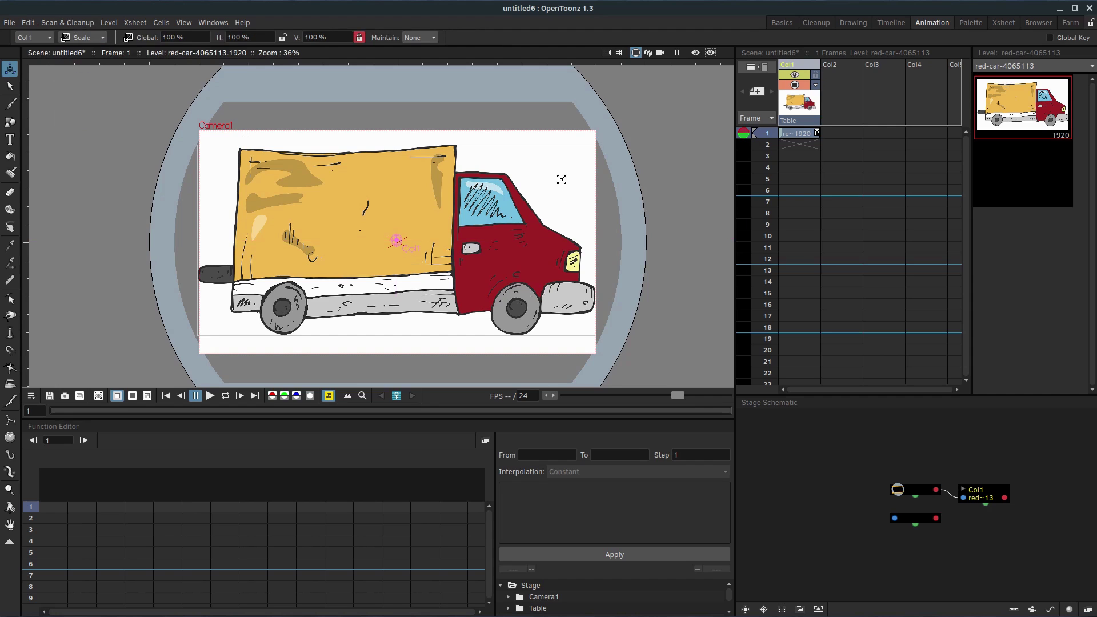
drag(561, 178, 373, 204)
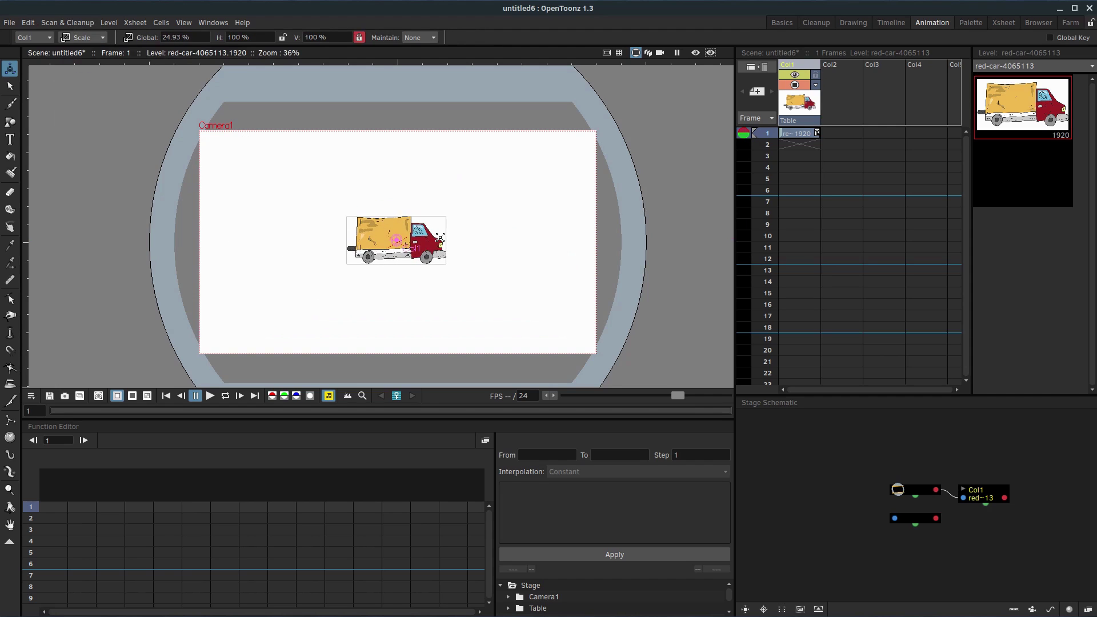
- Move the truck to the camera frame's top-left corner at E/W -663.62 px, N/S 374.57 px
click(82, 37)
click(83, 48)
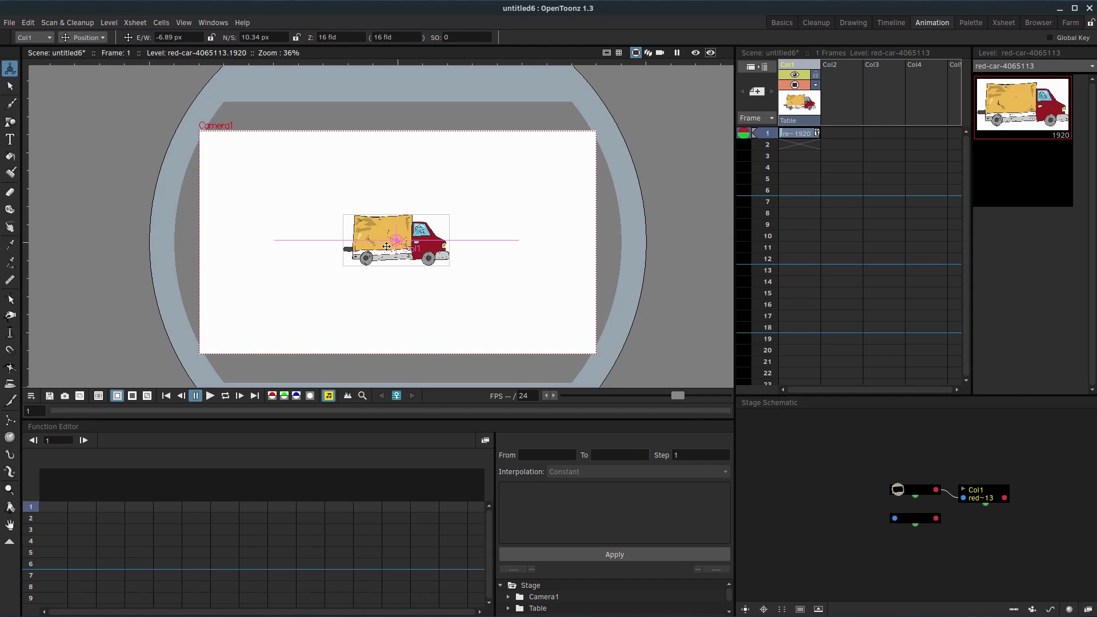
drag(399, 241, 264, 165)
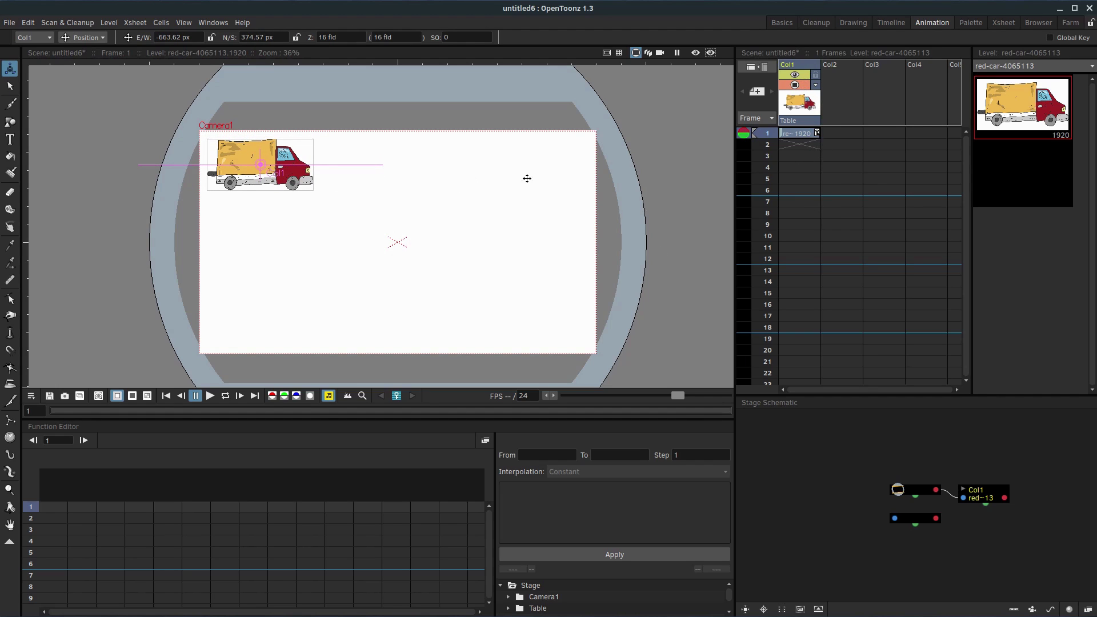
- Paste copies of the Col1 truck column into Col2 and Col3
click(794, 69)
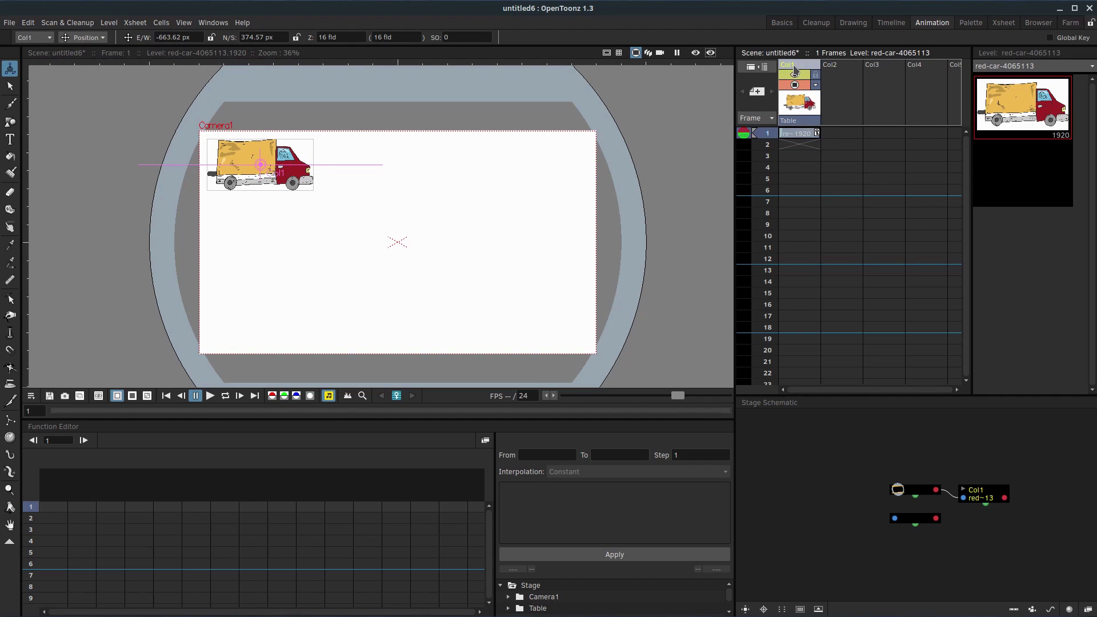
click(835, 68)
key(ctrl+v)
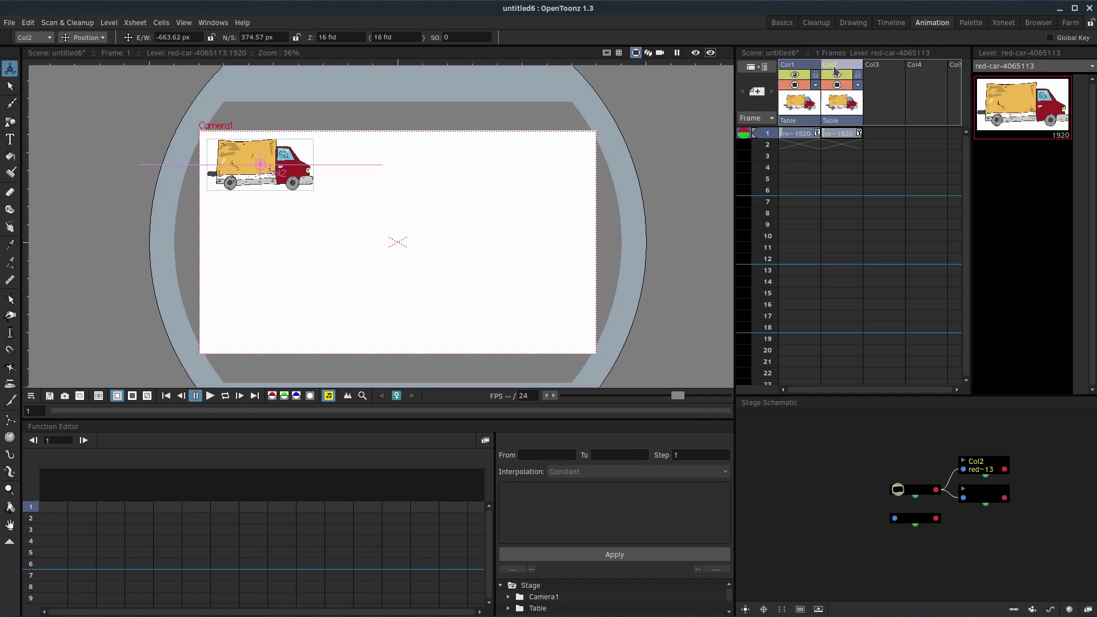
click(888, 68)
key(ctrl+v)
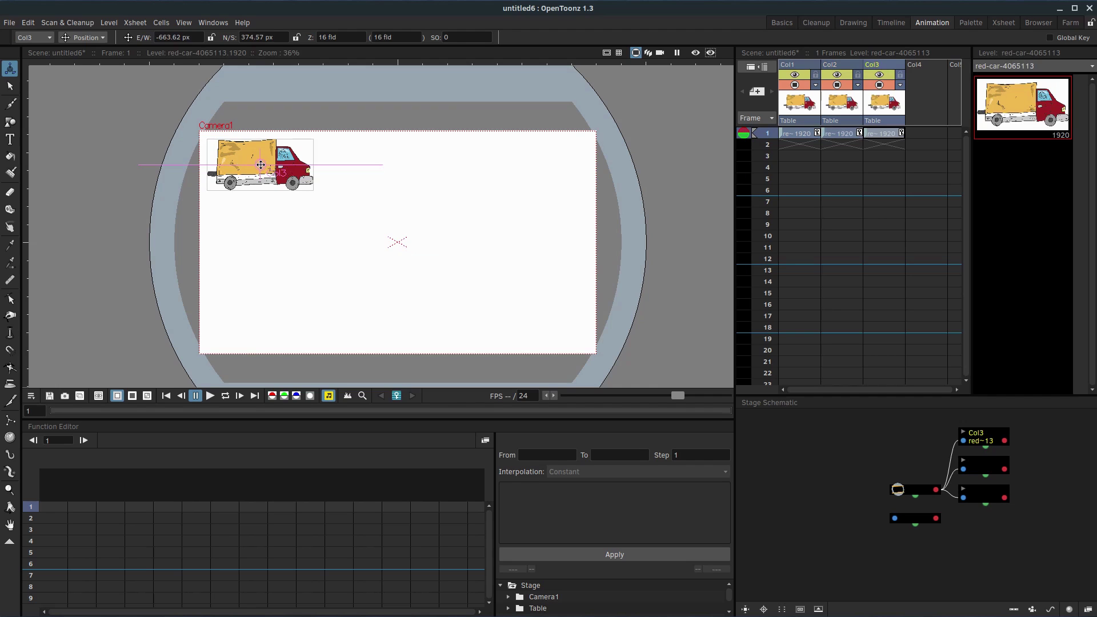
- Place the Col3 truck at the frame's bottom-left and the Col2 truck at middle-left
drag(261, 164, 261, 316)
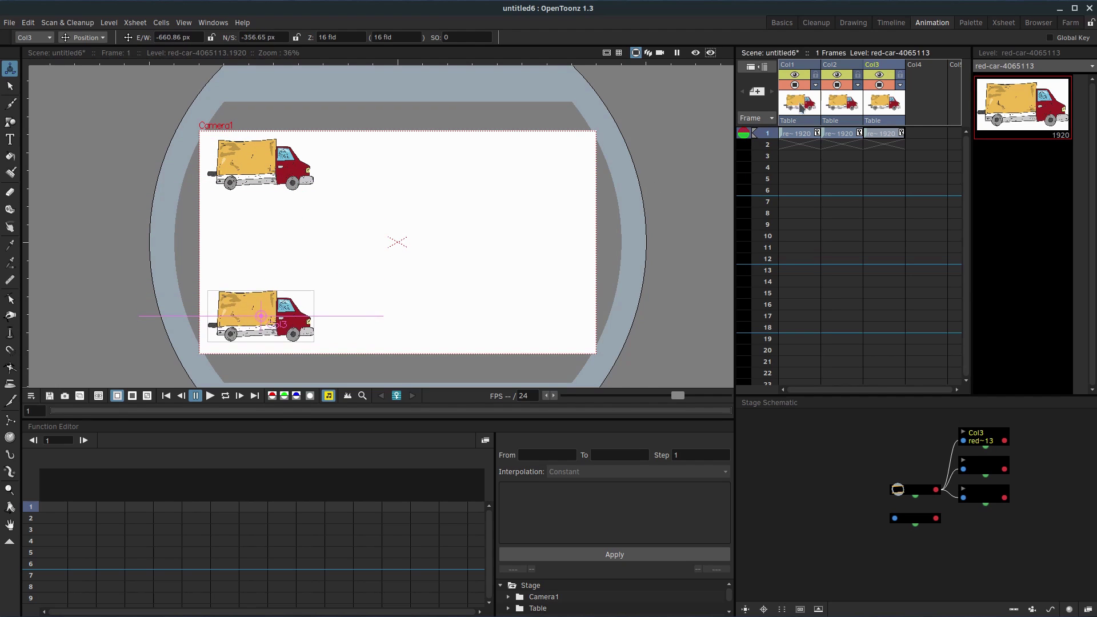
click(838, 69)
drag(263, 174, 264, 239)
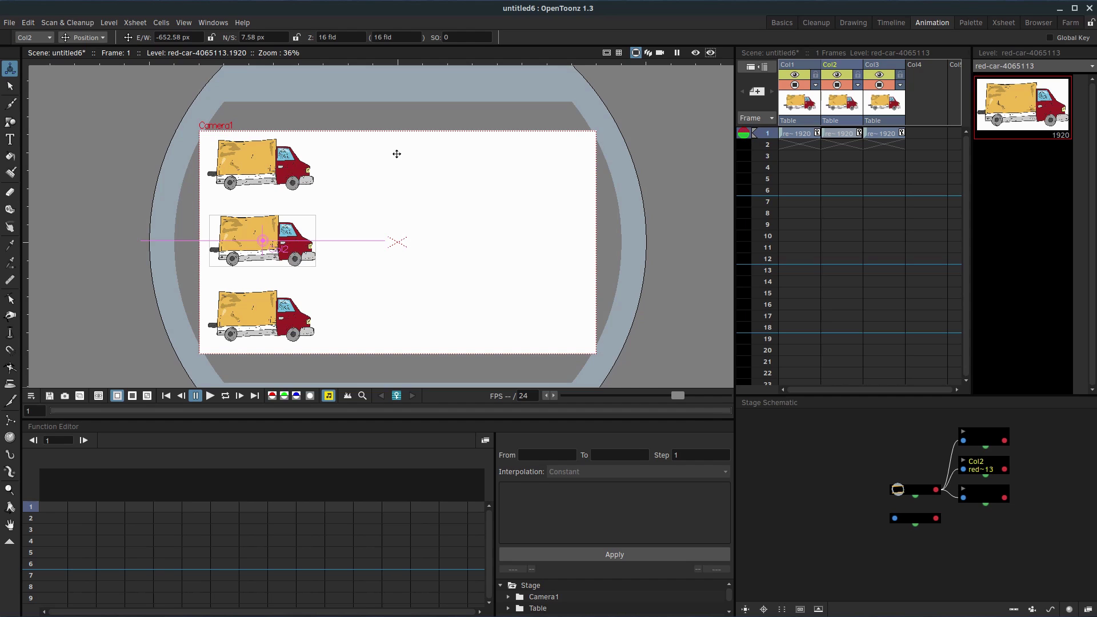
click(263, 164)
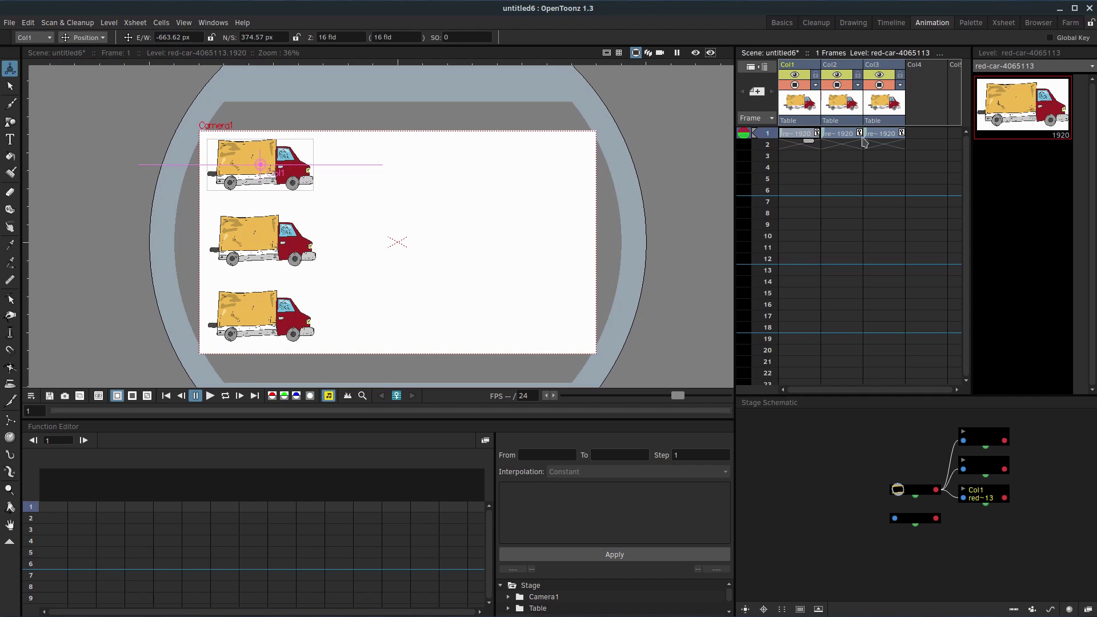
shift+click(884, 135)
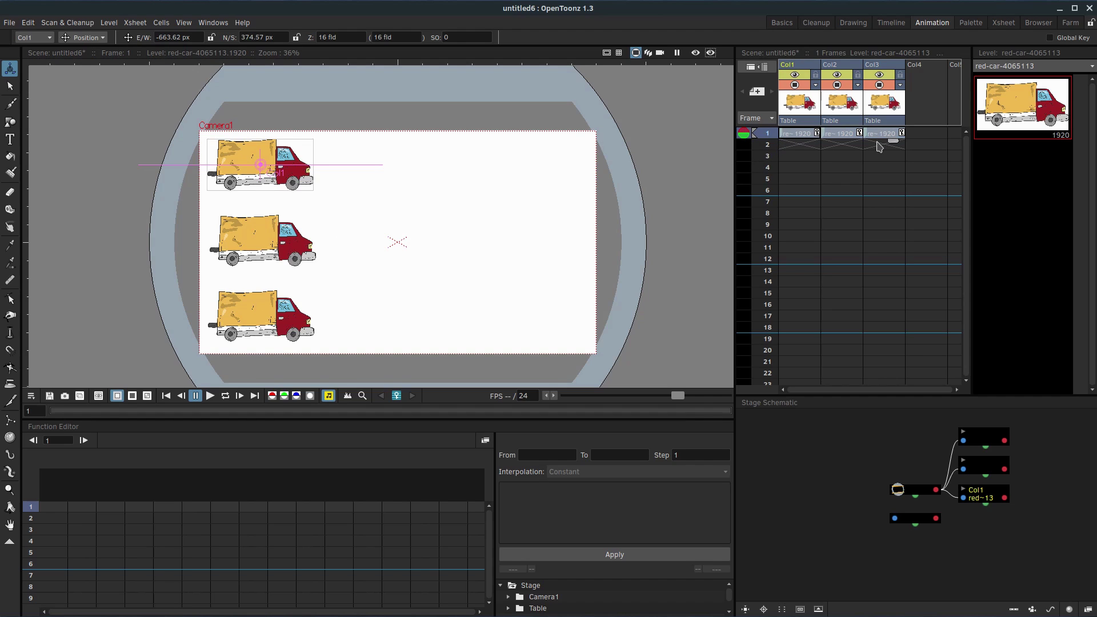
click(799, 137)
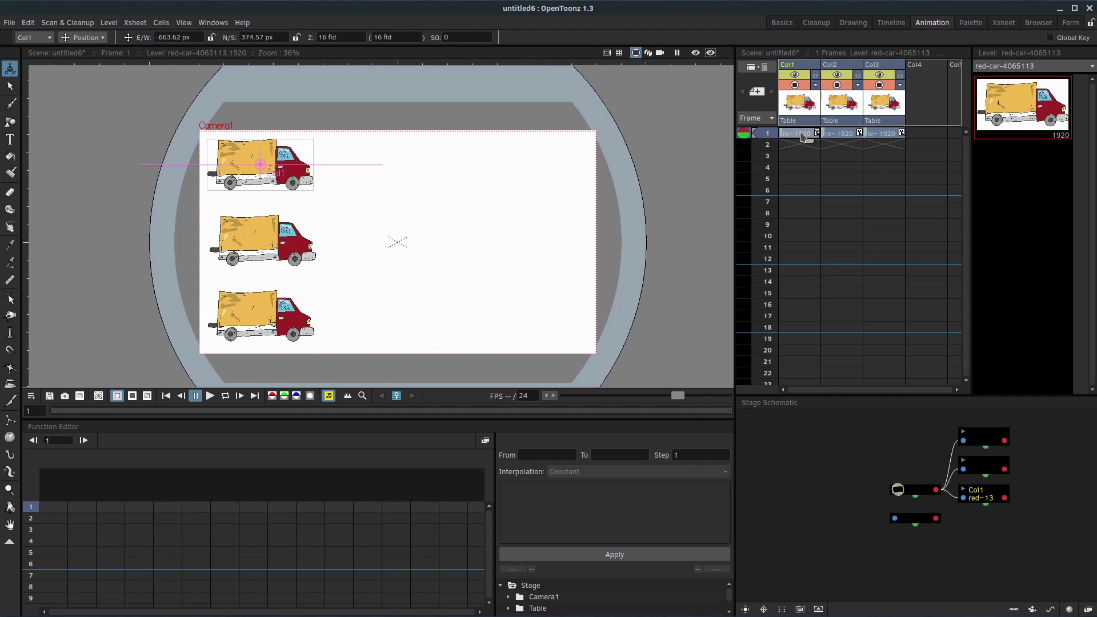
shift+click(888, 135)
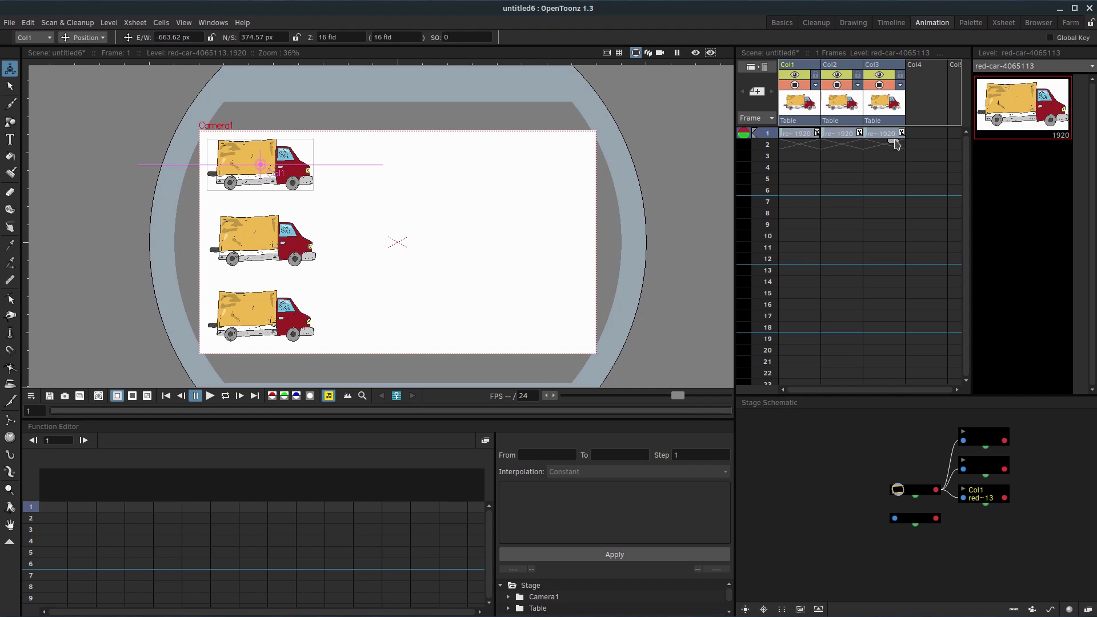
drag(895, 144, 882, 363)
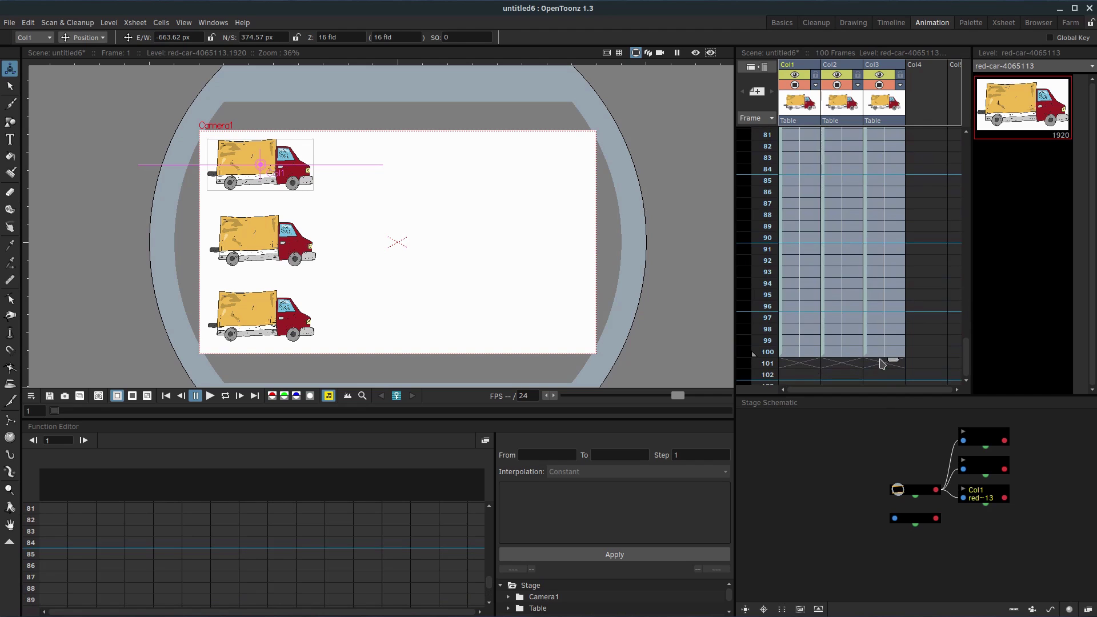
scroll(844, 260, up, 15)
click(809, 151)
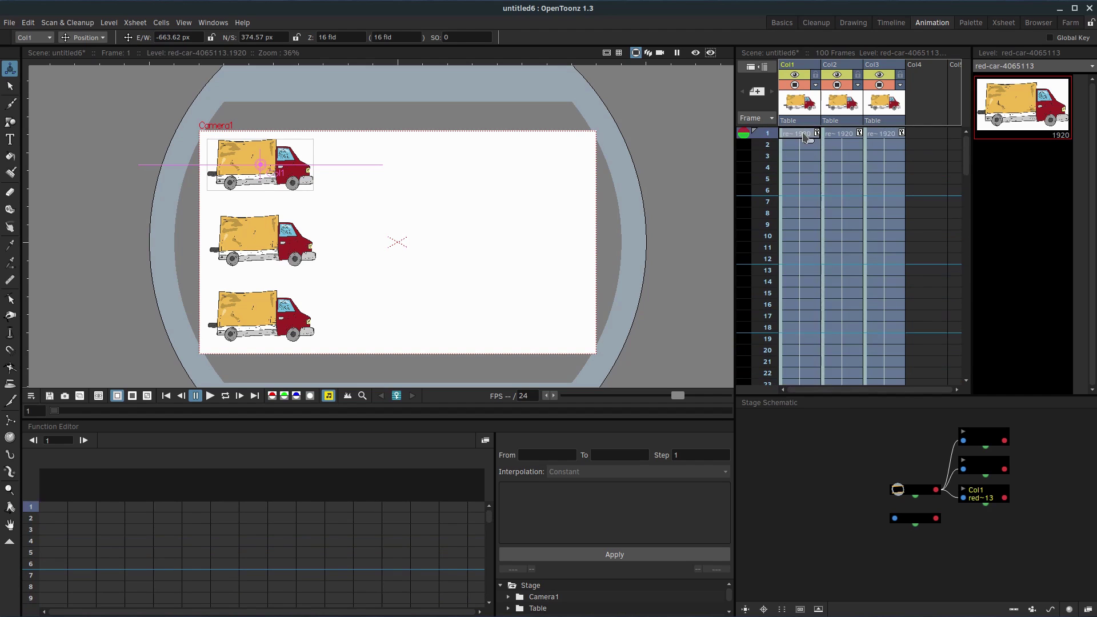
click(225, 395)
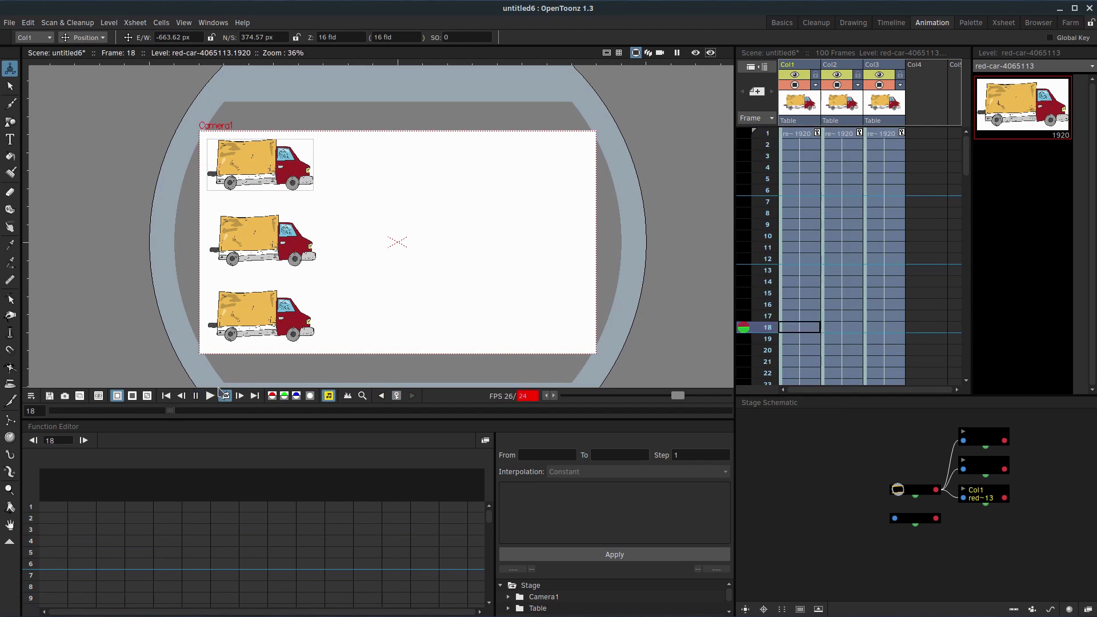
click(196, 396)
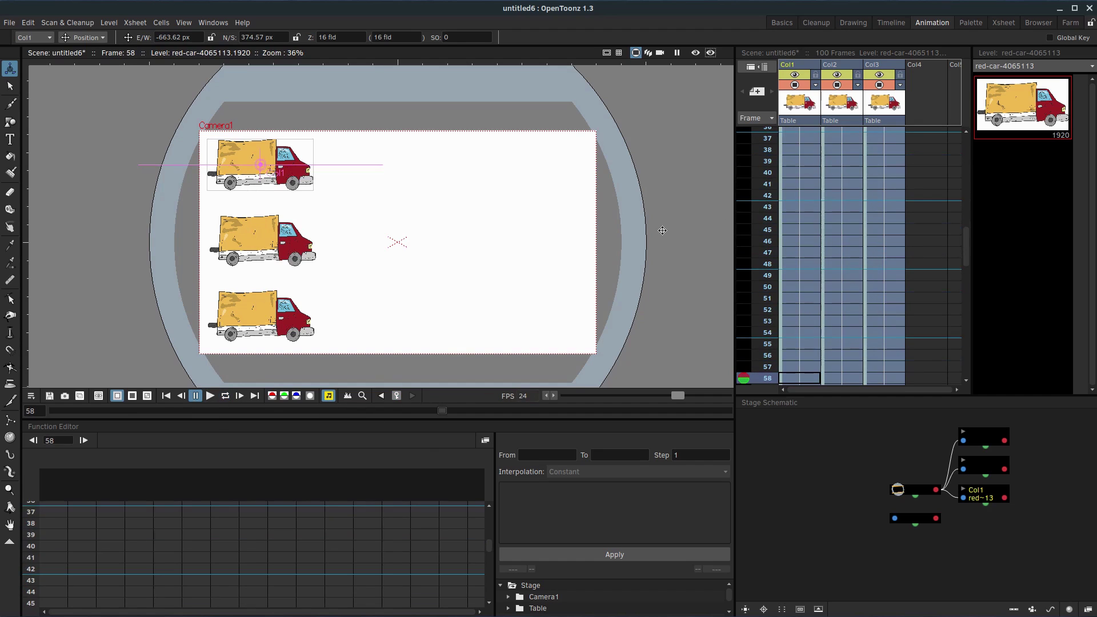
scroll(859, 213, up, 6)
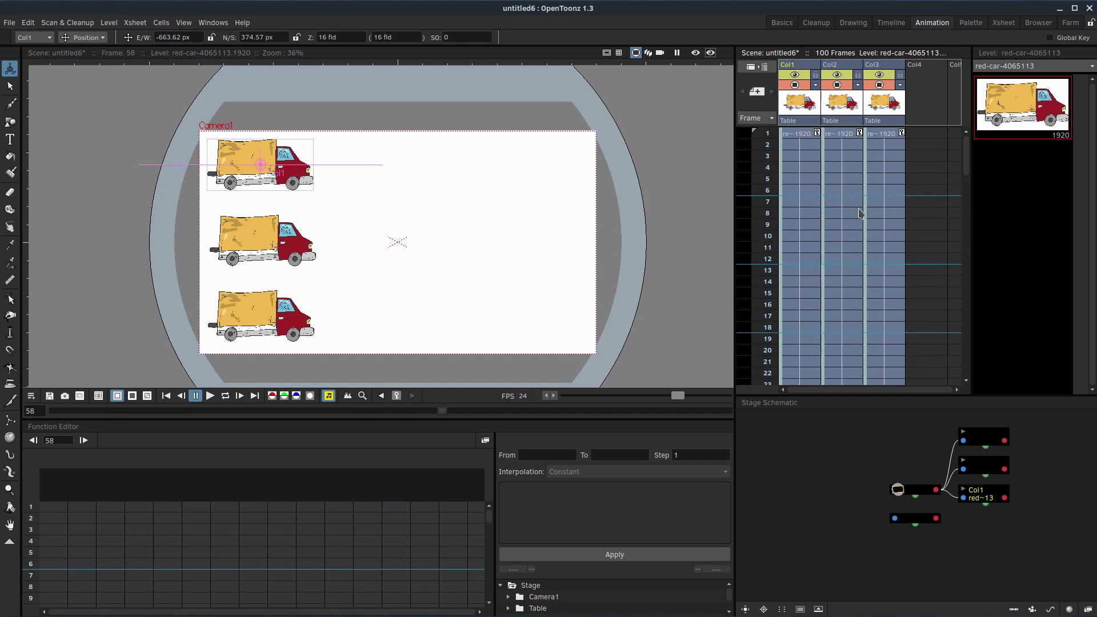
- At frame 100, move the top Col1 truck to the frame's right edge and preview playback
click(802, 140)
scroll(827, 205, down, 7)
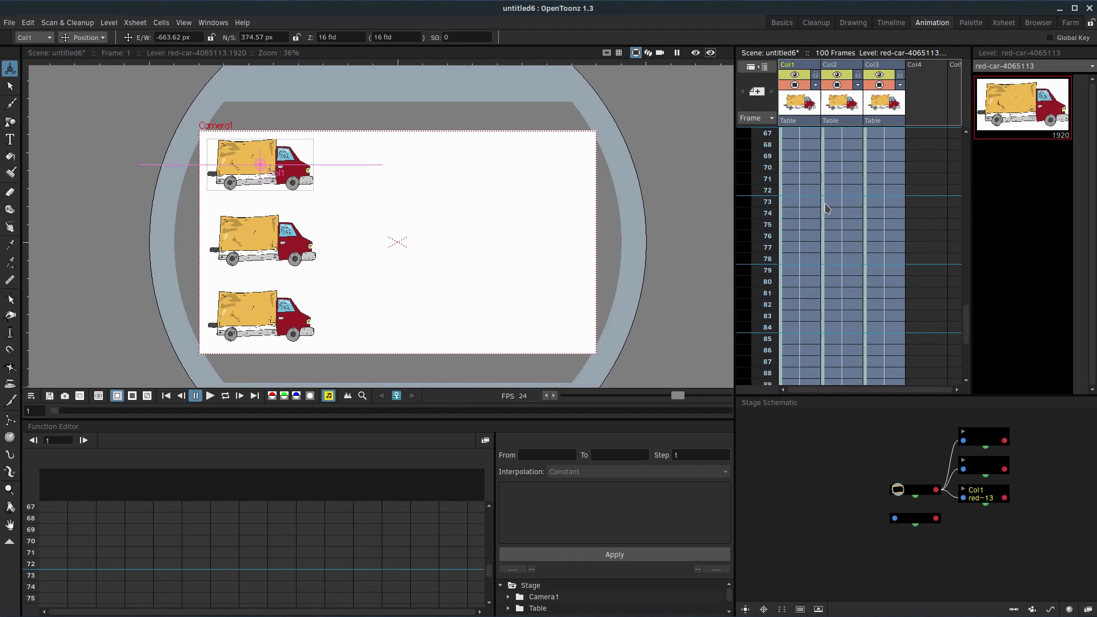
scroll(817, 219, down, 3)
click(793, 237)
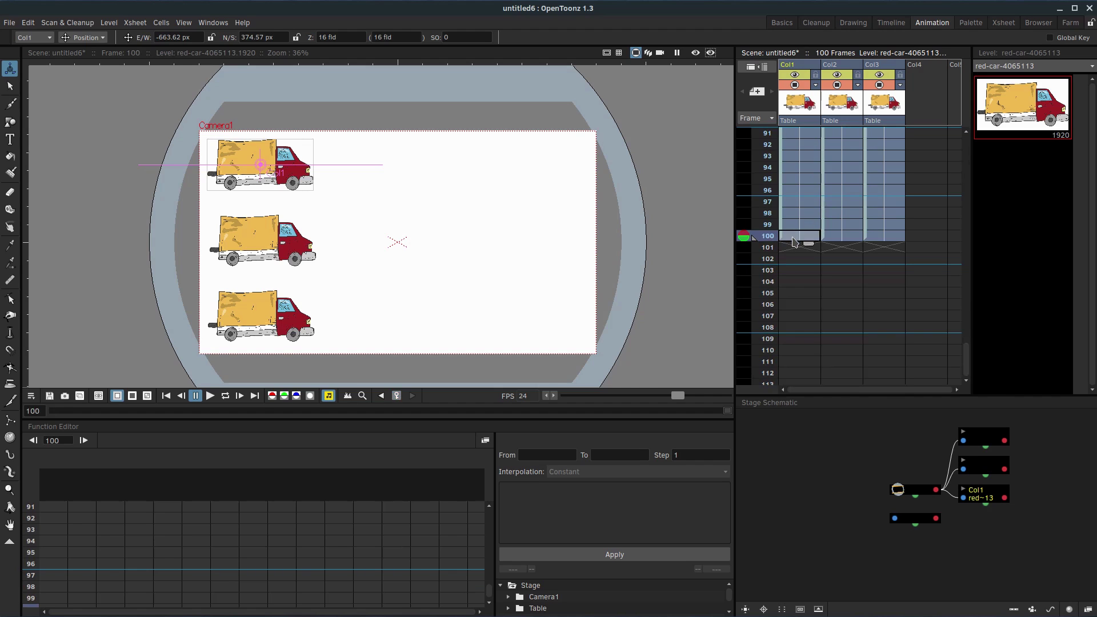
drag(264, 163, 534, 163)
click(225, 395)
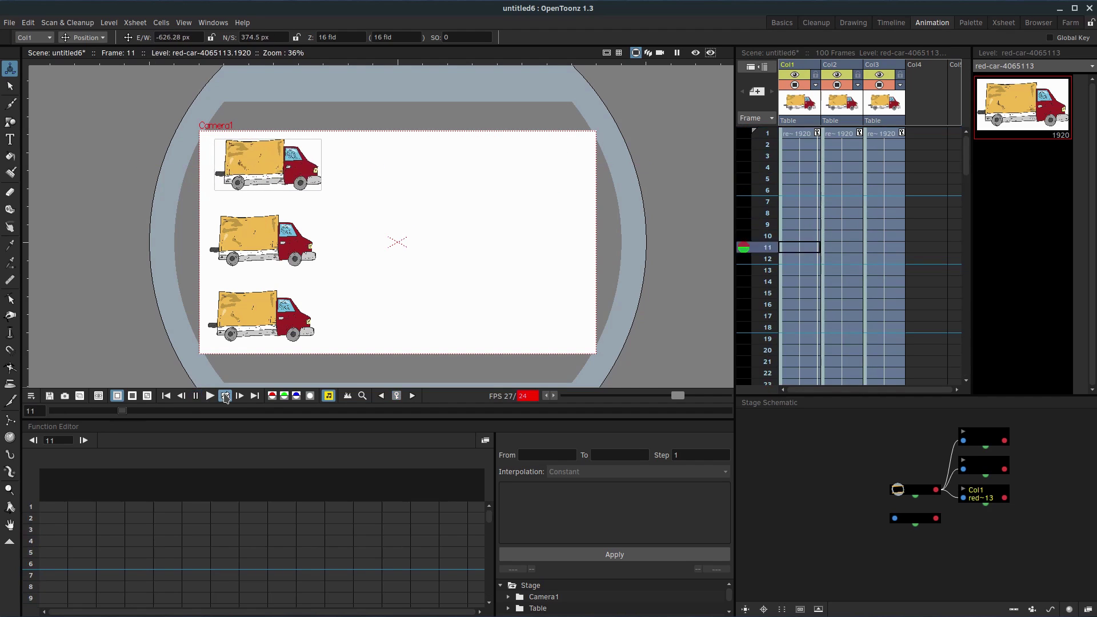
click(195, 395)
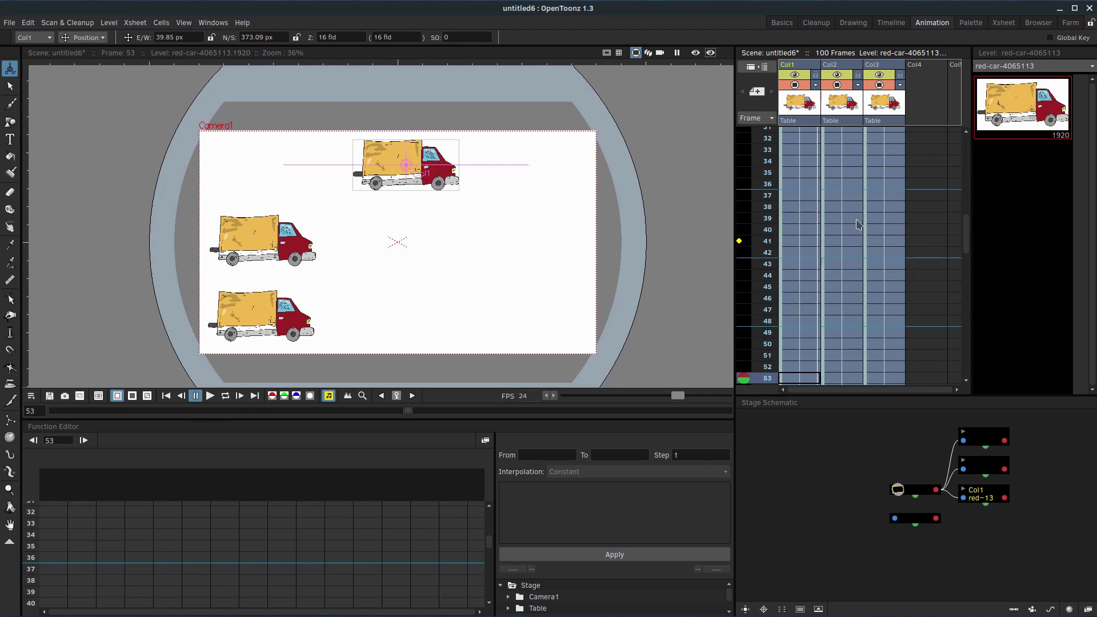
scroll(846, 168, up, 5)
- At frame 100, move the Col2 and Col3 trucks to the right side, then return to frame 1
click(839, 137)
scroll(834, 228, down, 10)
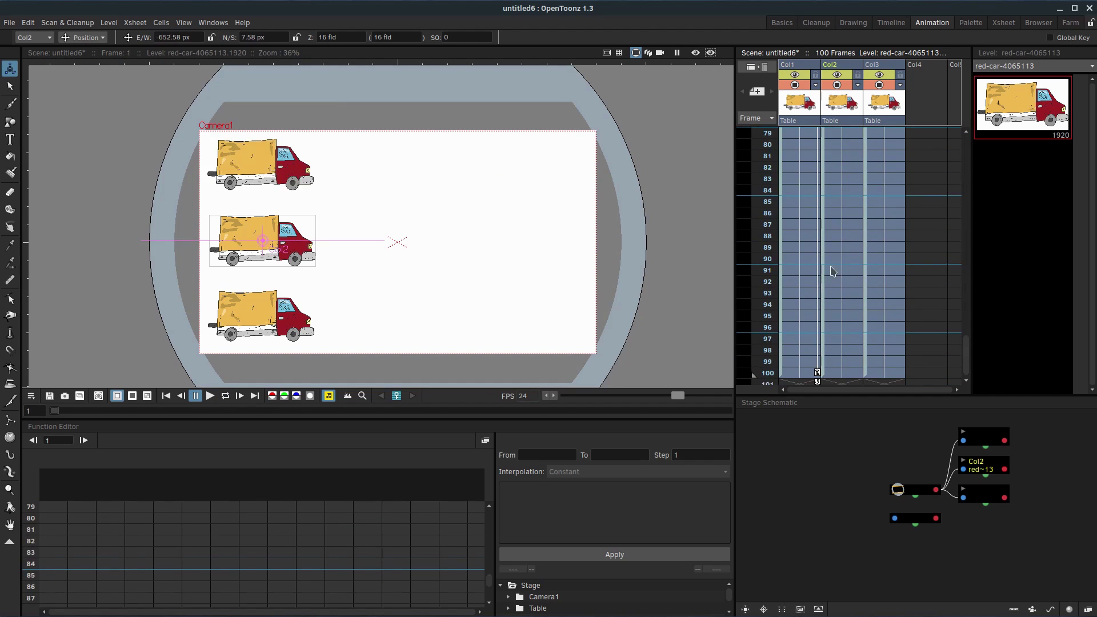
click(840, 373)
drag(259, 240, 531, 234)
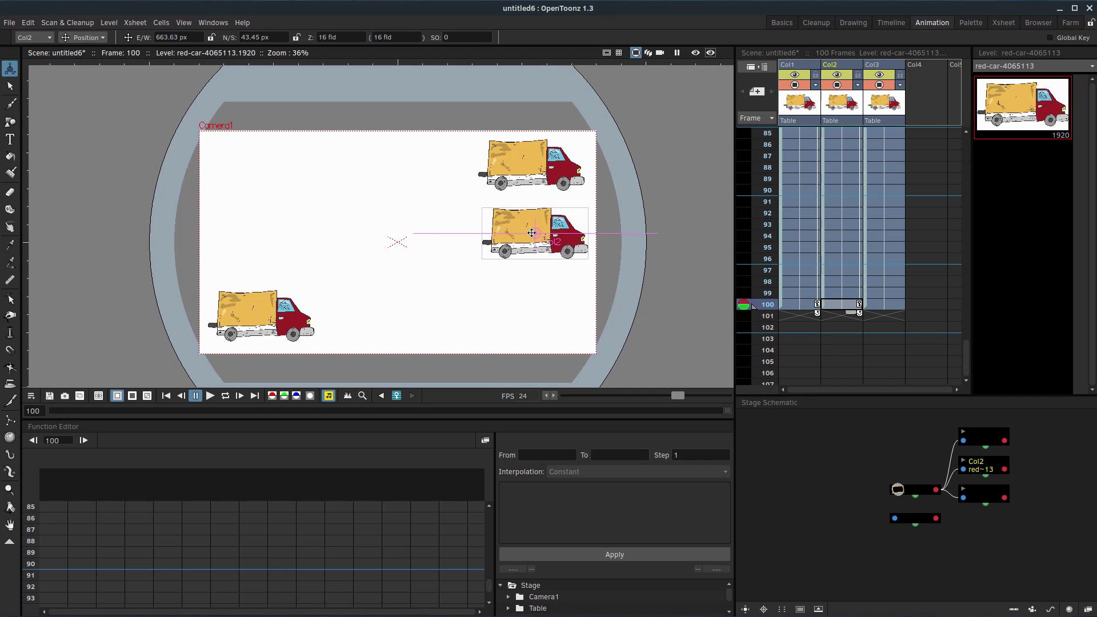
click(877, 305)
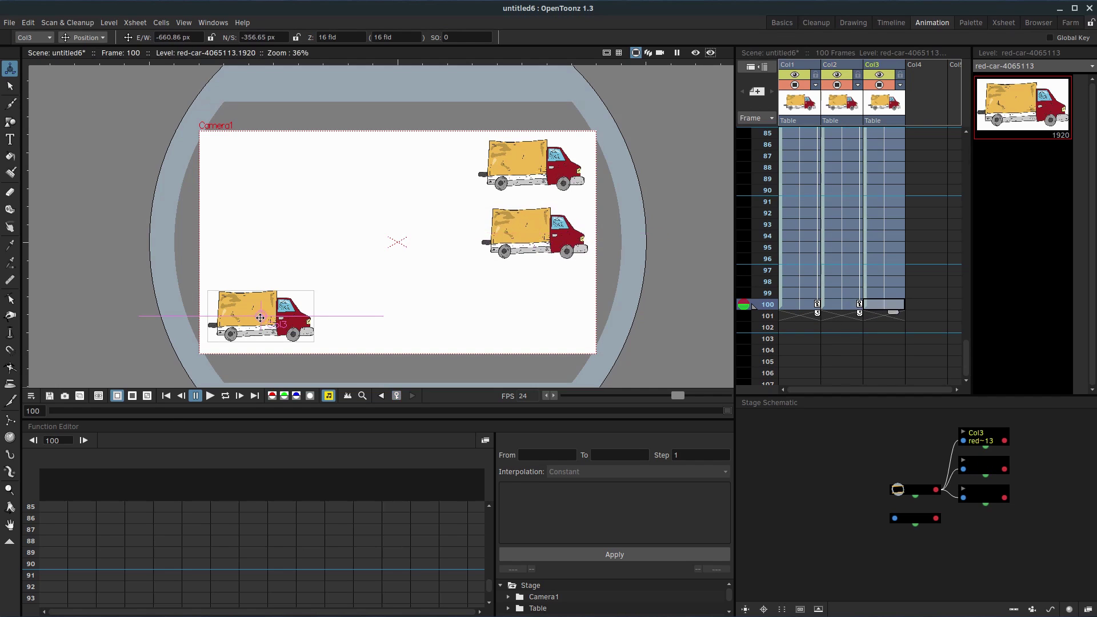
drag(261, 316, 534, 309)
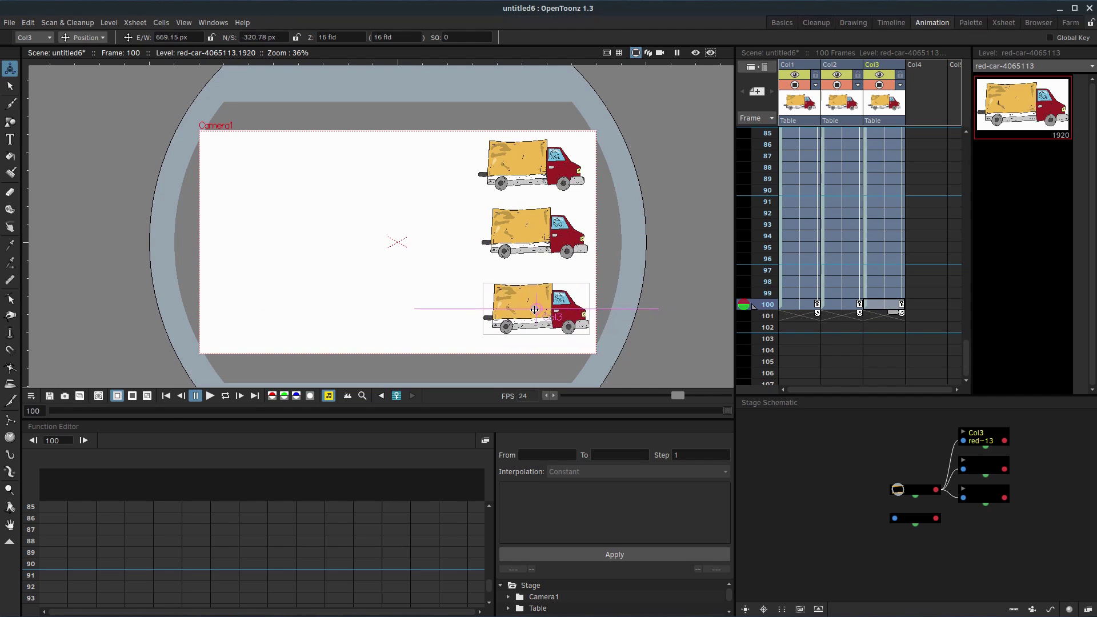
scroll(869, 294, up, 10)
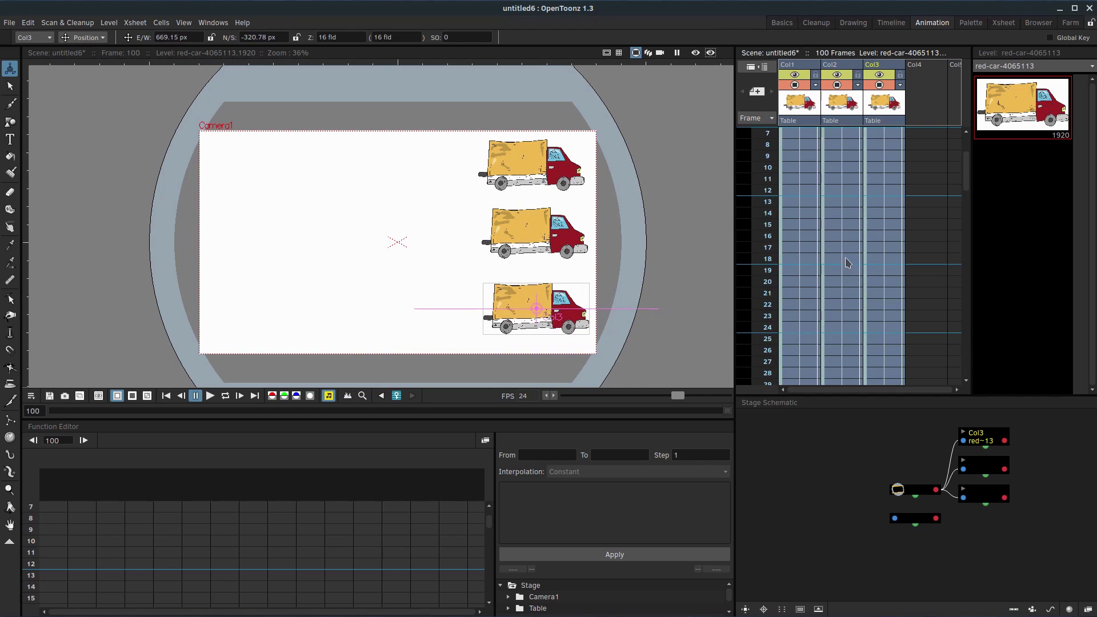
scroll(801, 136, up, 1)
click(801, 136)
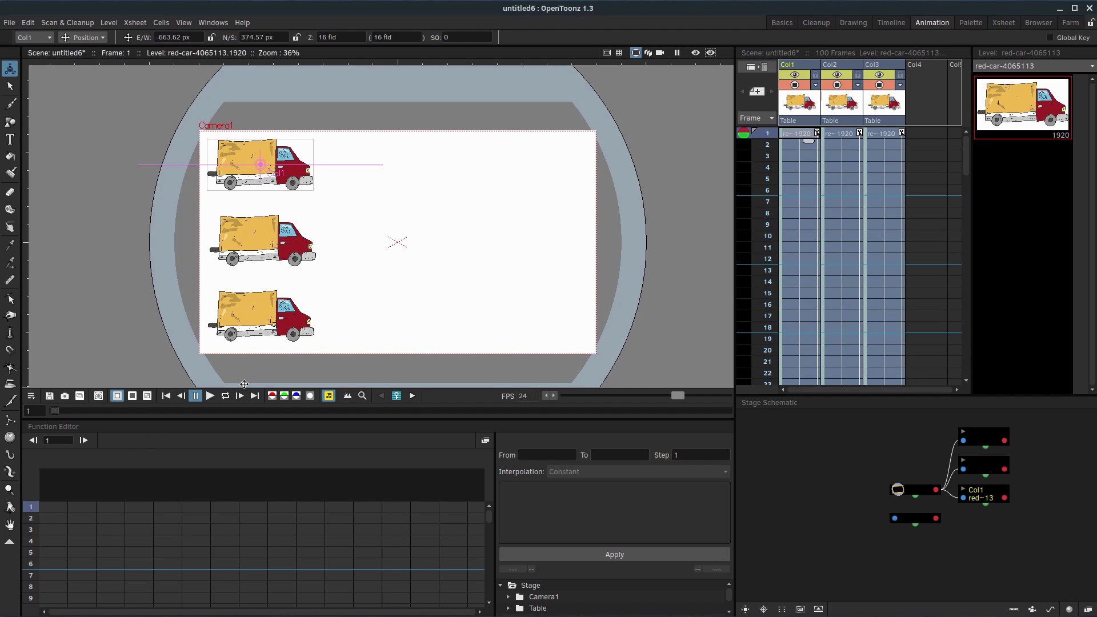
click(226, 396)
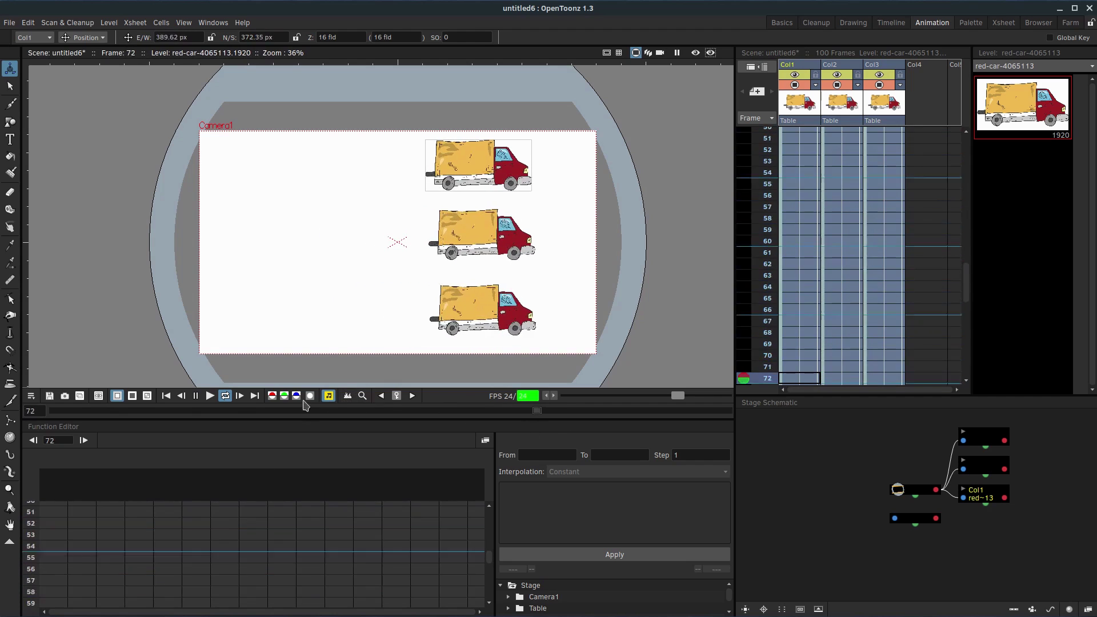
click(211, 396)
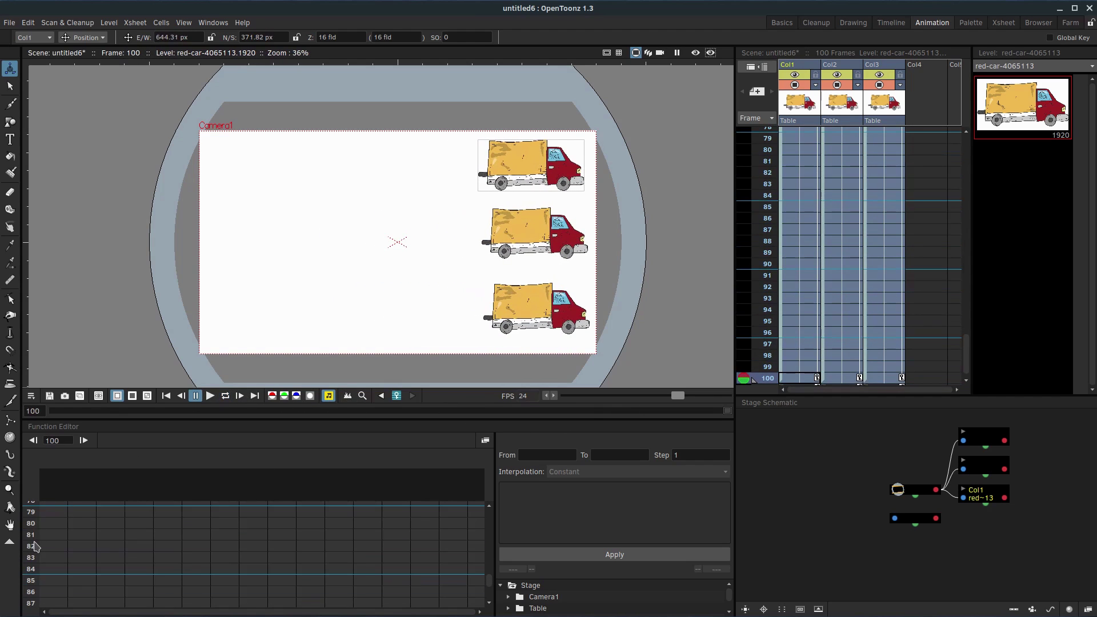
scroll(36, 546, up, 10)
click(35, 537)
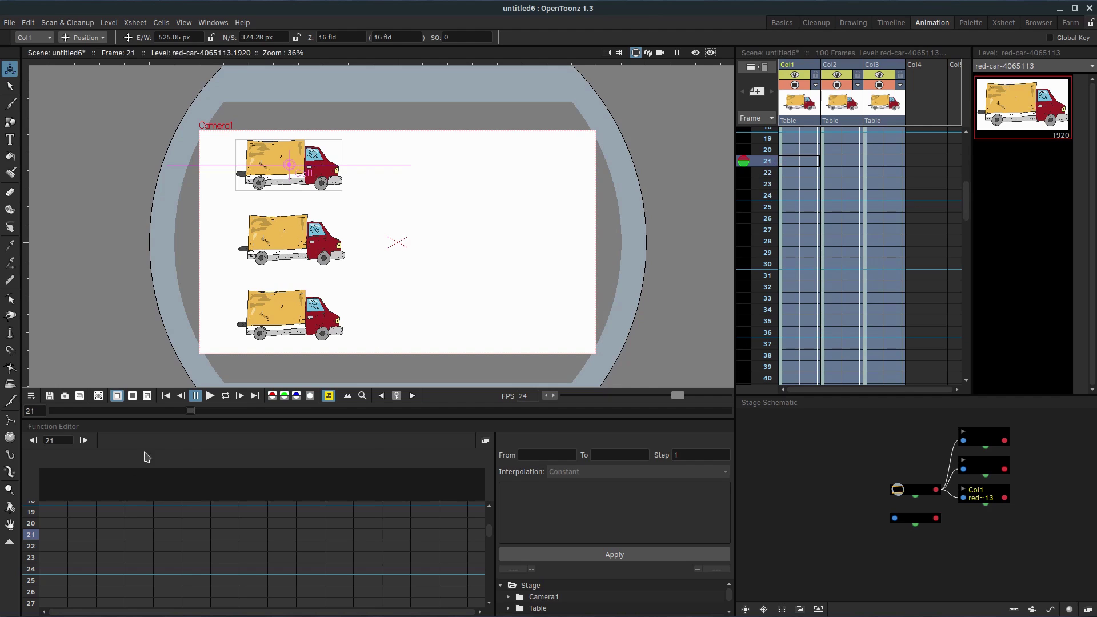
scroll(35, 524, up, 3)
click(31, 529)
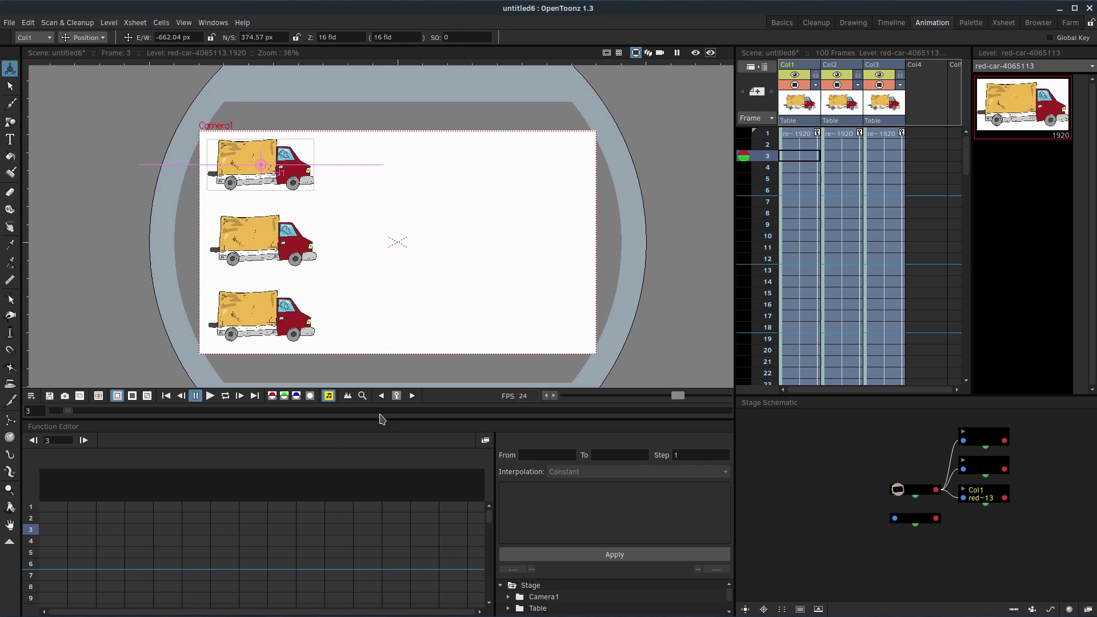
- Enlarge the Function Editor area and switch to the Basics room at frame 1
drag(378, 420, 383, 330)
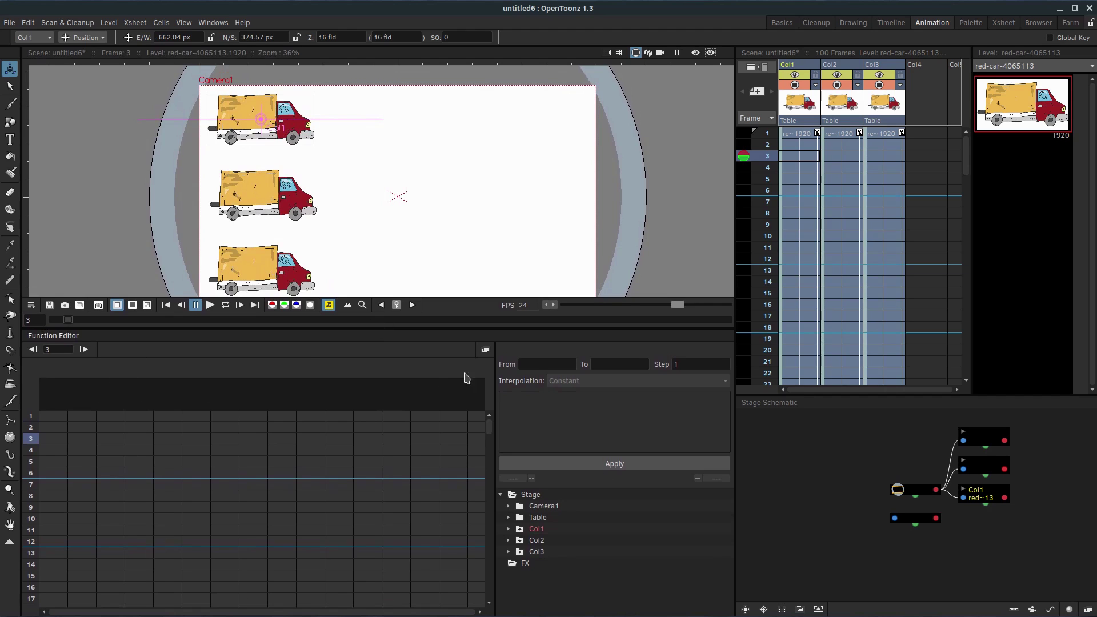
click(782, 23)
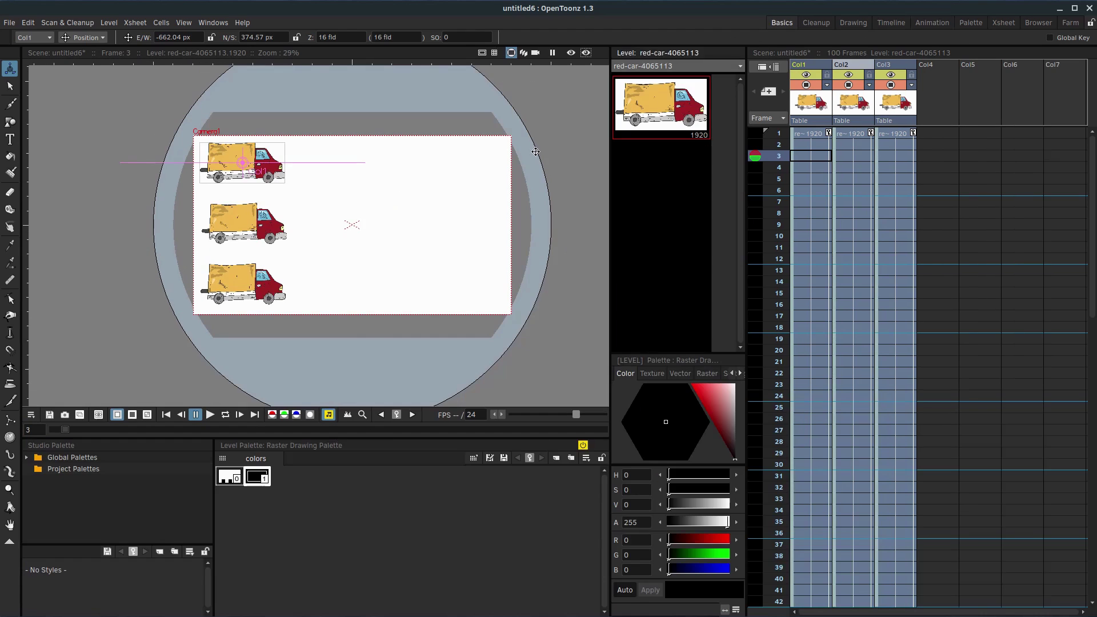
click(830, 135)
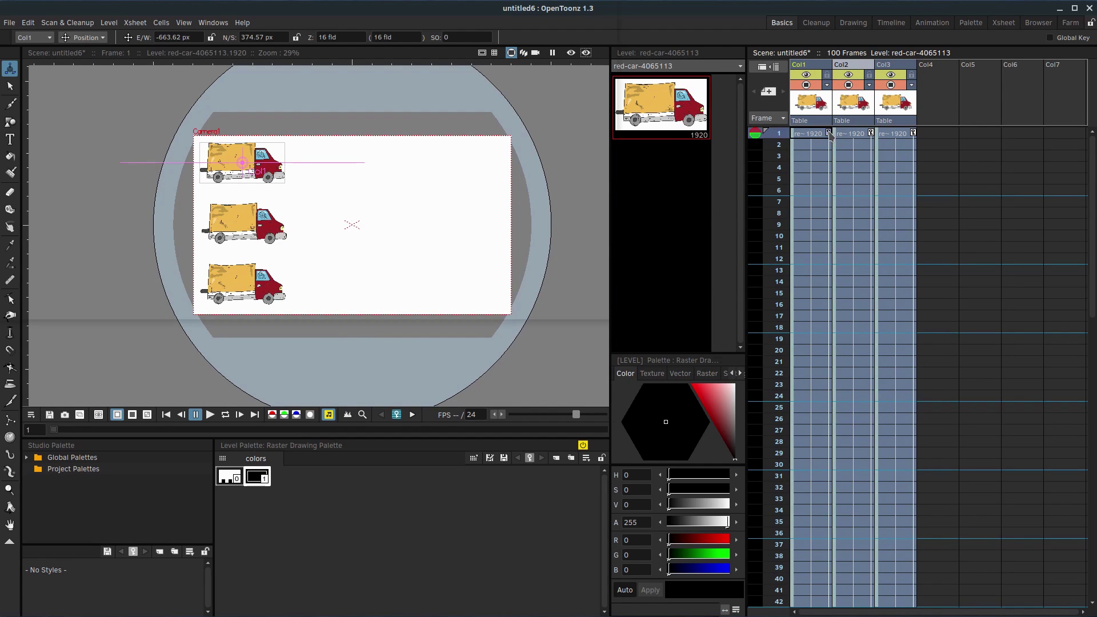
- Open the floating Function Editor with Shift+F5, centre it, and expand then collapse Table
key(shift+f5)
drag(343, 11, 431, 126)
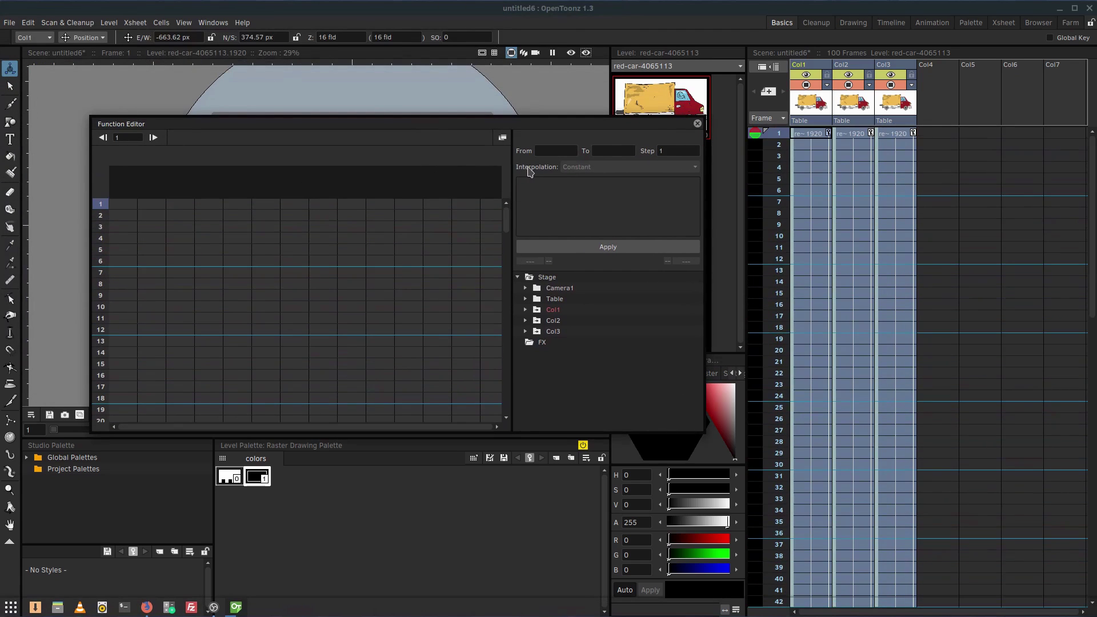
click(525, 310)
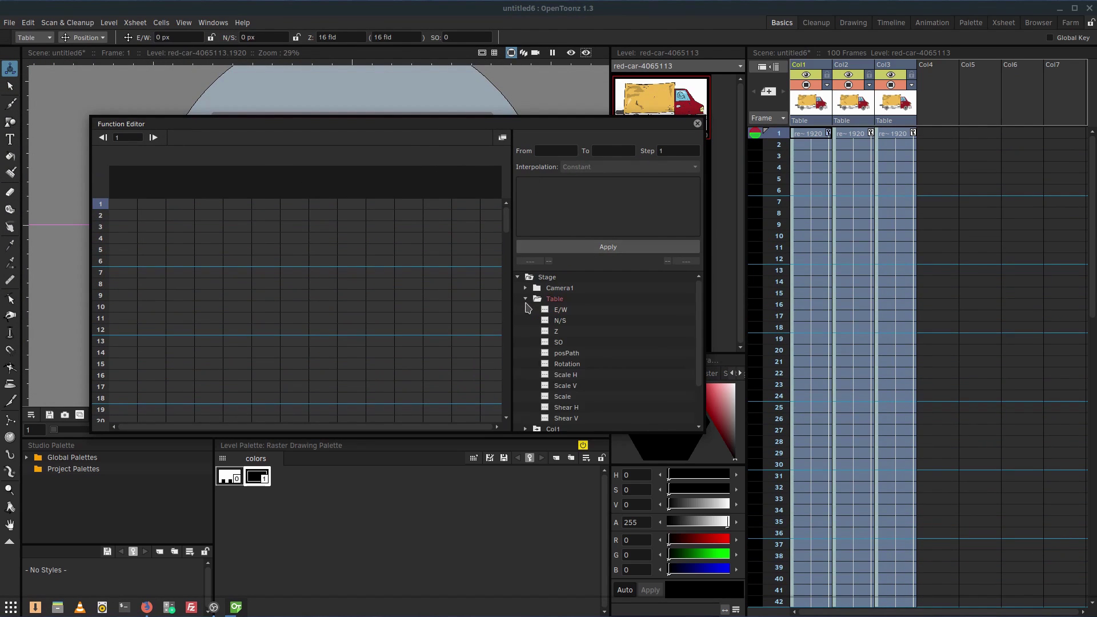
click(547, 298)
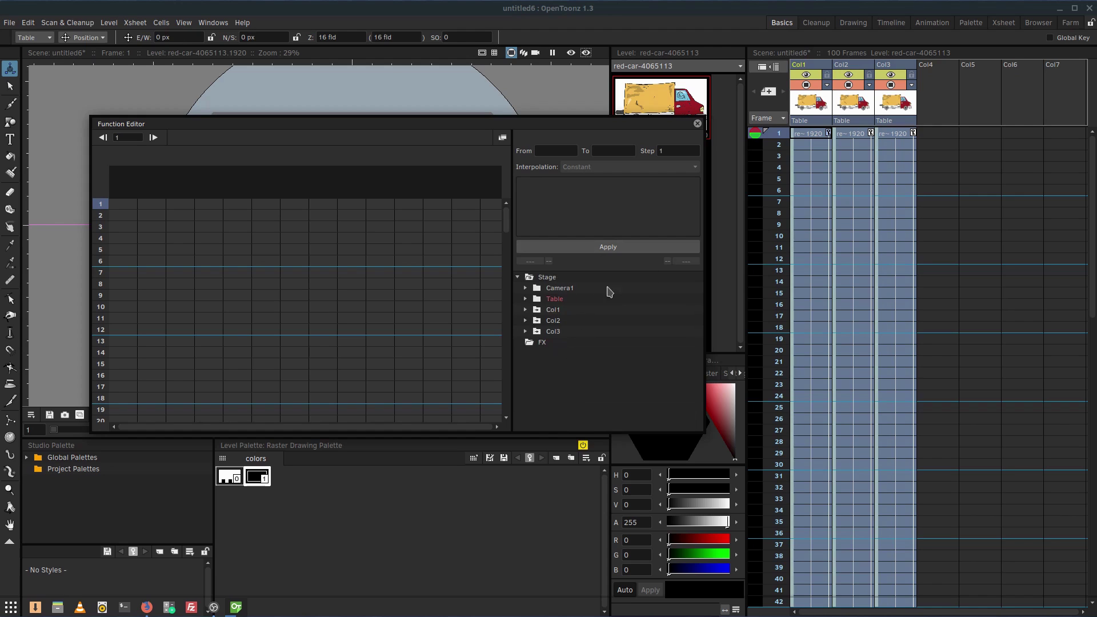
- Close the floating Function Editor, return to the Animation room, and reposition the Table, camera and Col2 schematic nodes
click(697, 124)
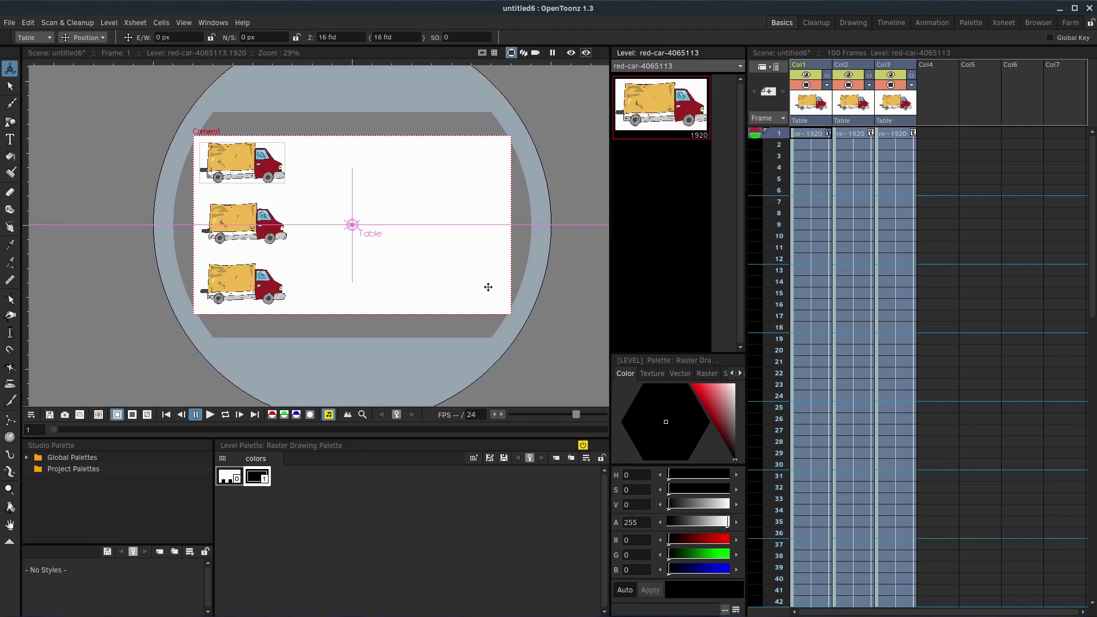
click(931, 22)
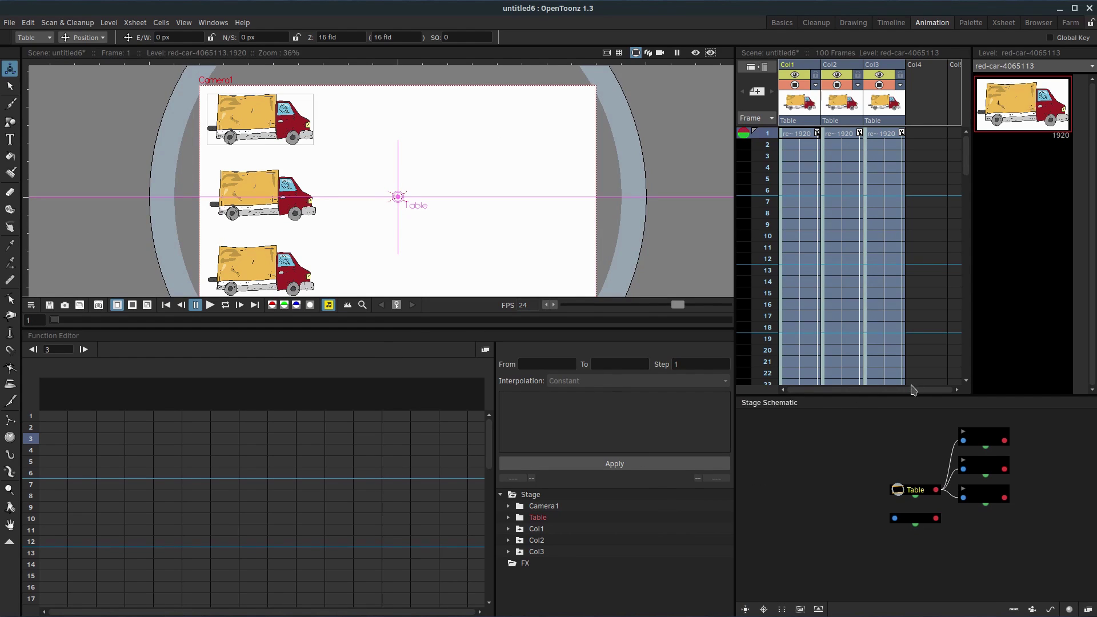
drag(917, 492, 909, 480)
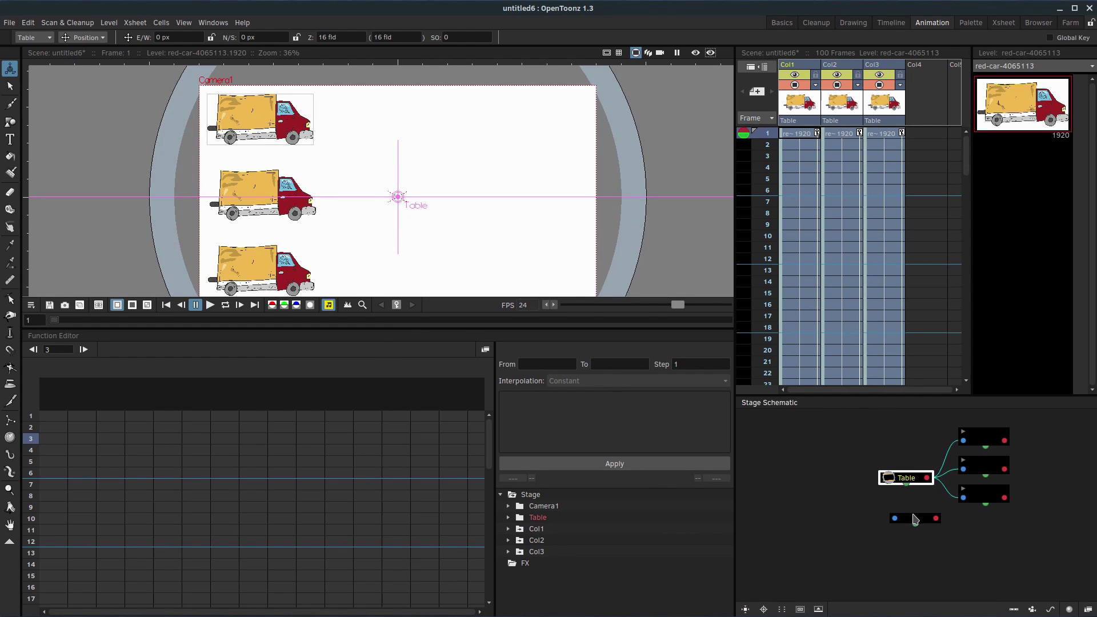
drag(914, 519, 909, 524)
click(992, 490)
drag(987, 468, 985, 474)
click(983, 438)
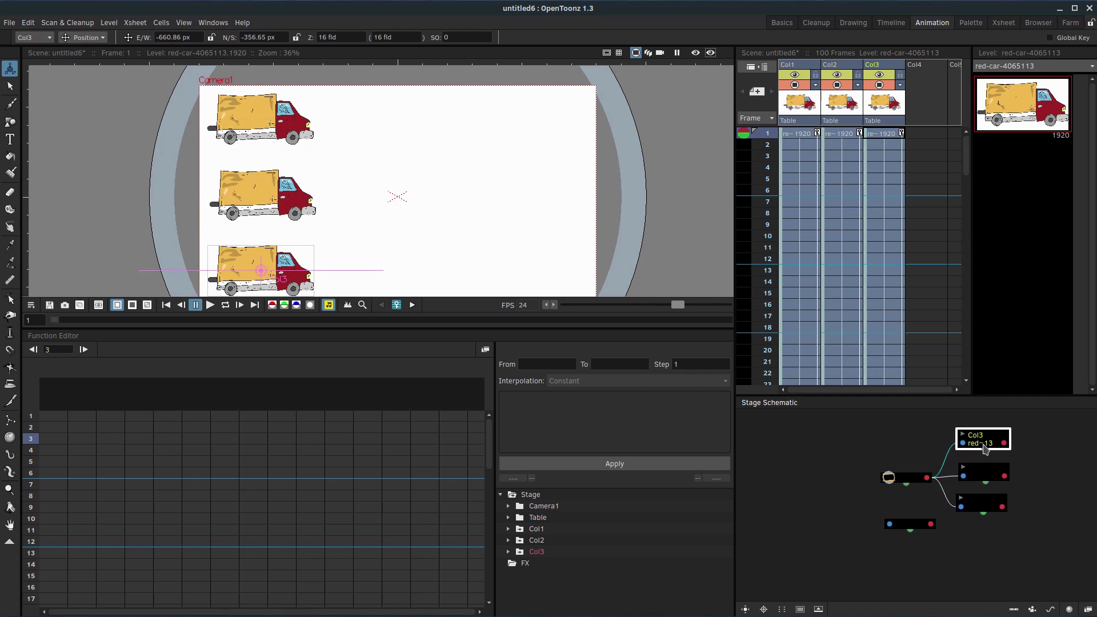
- Expand Col1's channels in the Function Editor and inspect its N/S, Scale V and Rotation curves
click(537, 529)
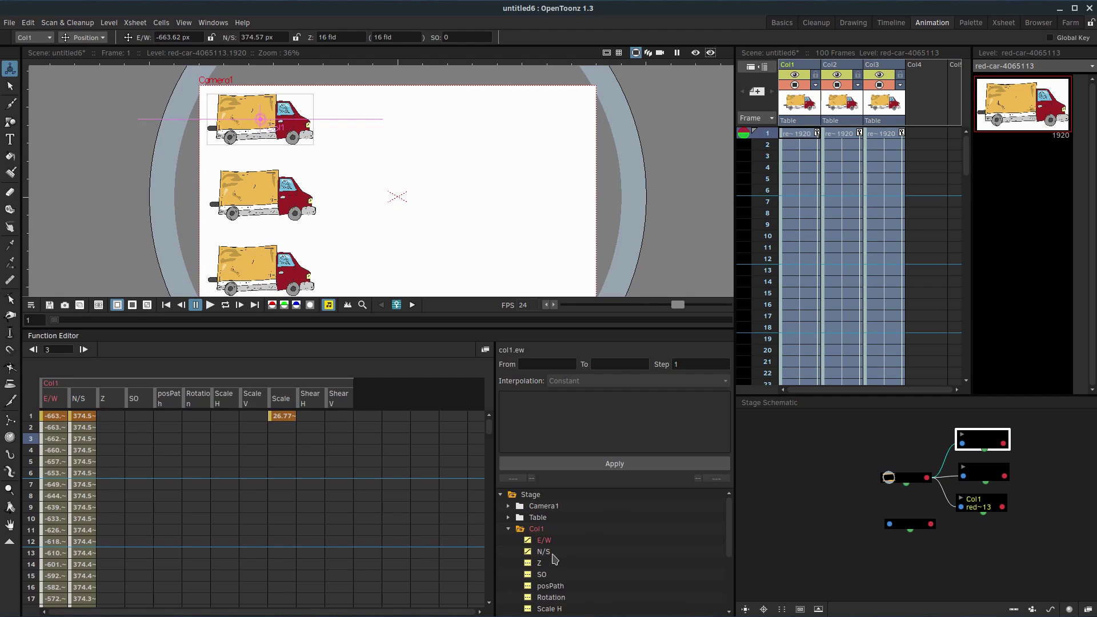
scroll(554, 559, down, 1)
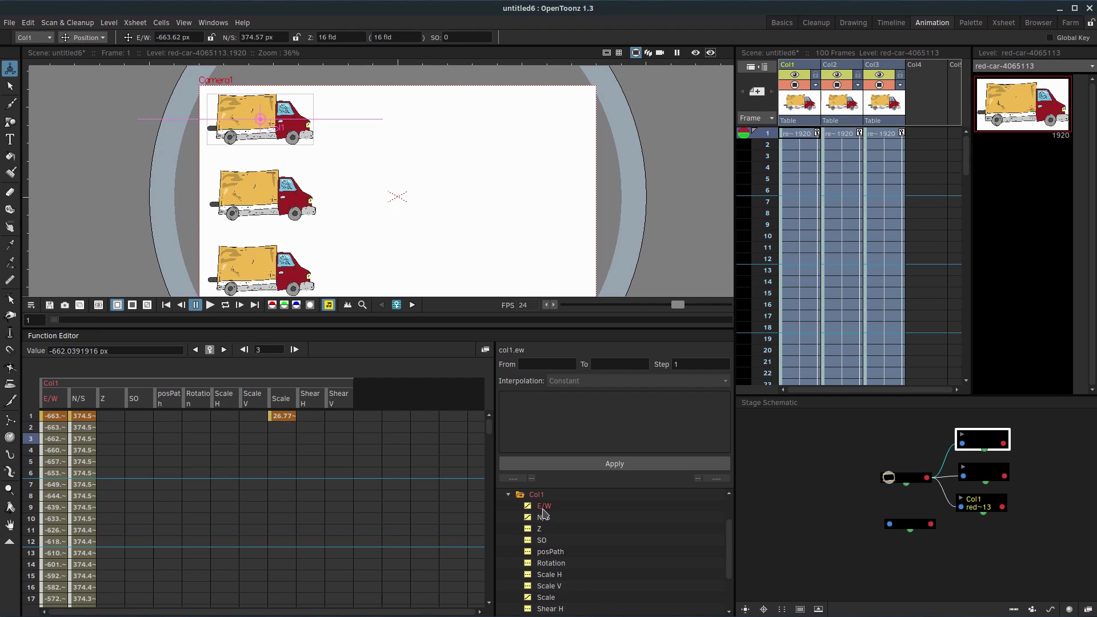
click(546, 517)
scroll(551, 545, down, 1)
click(549, 551)
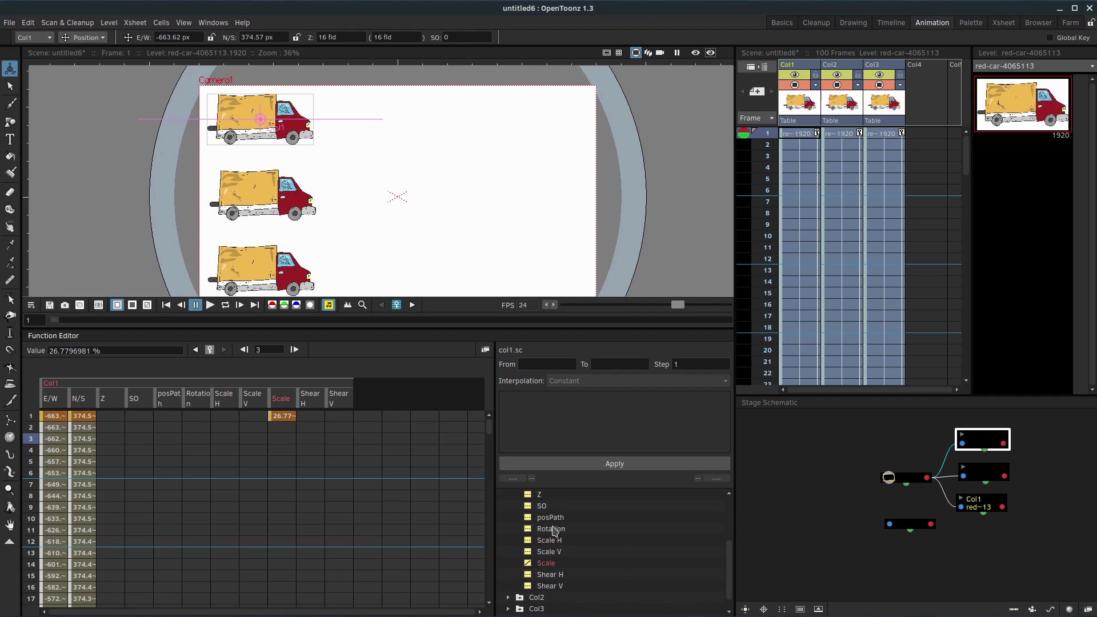
scroll(553, 531, up, 1)
click(547, 565)
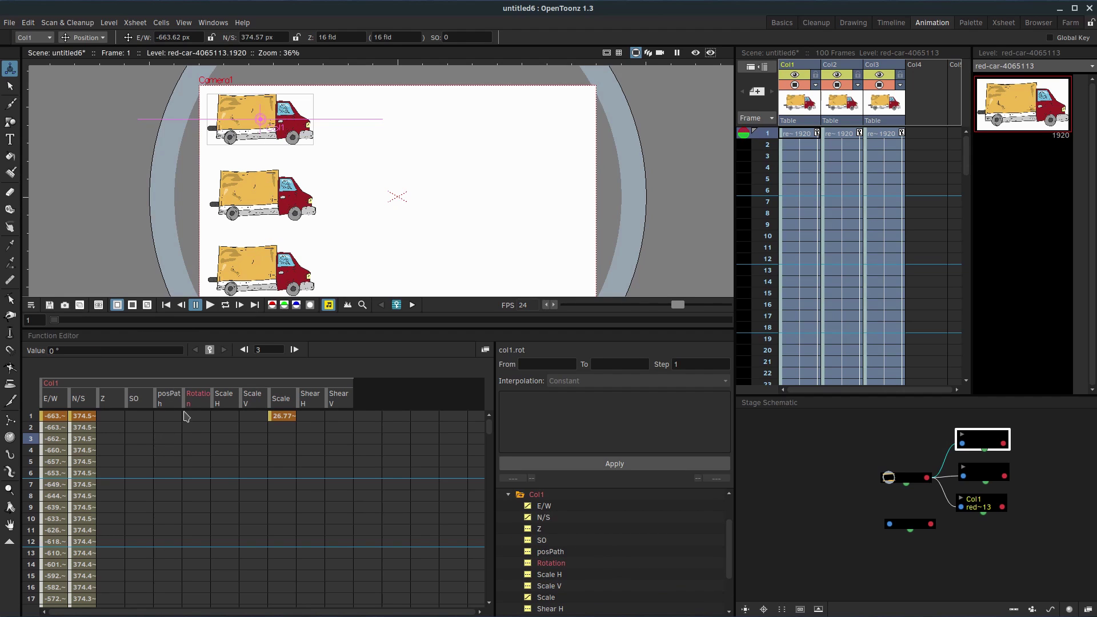
scroll(188, 423, down, 2)
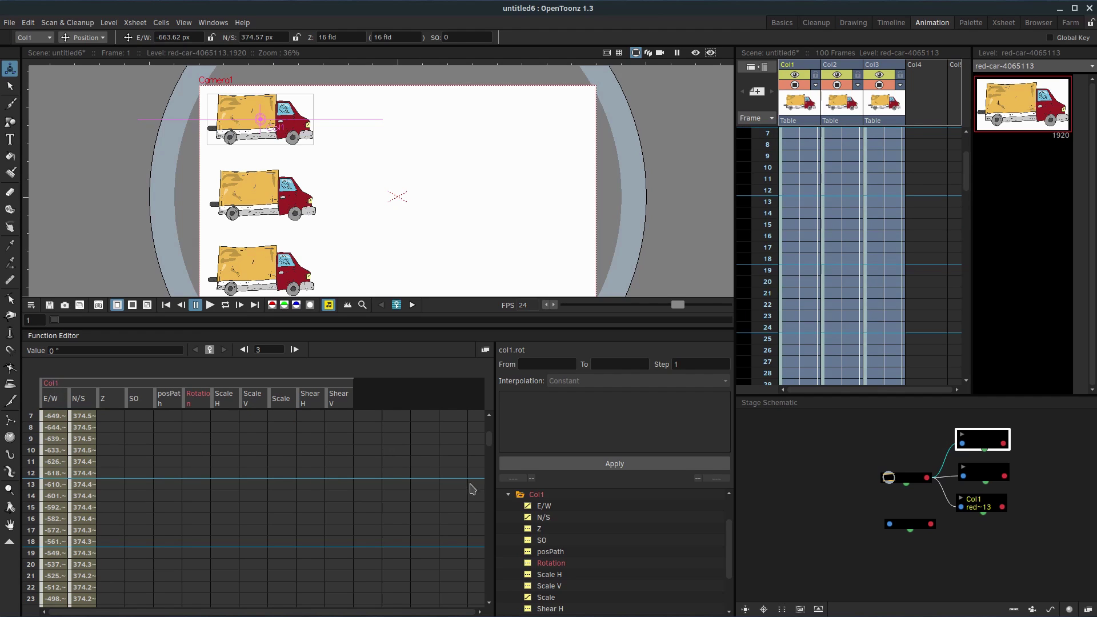
scroll(80, 423, up, 2)
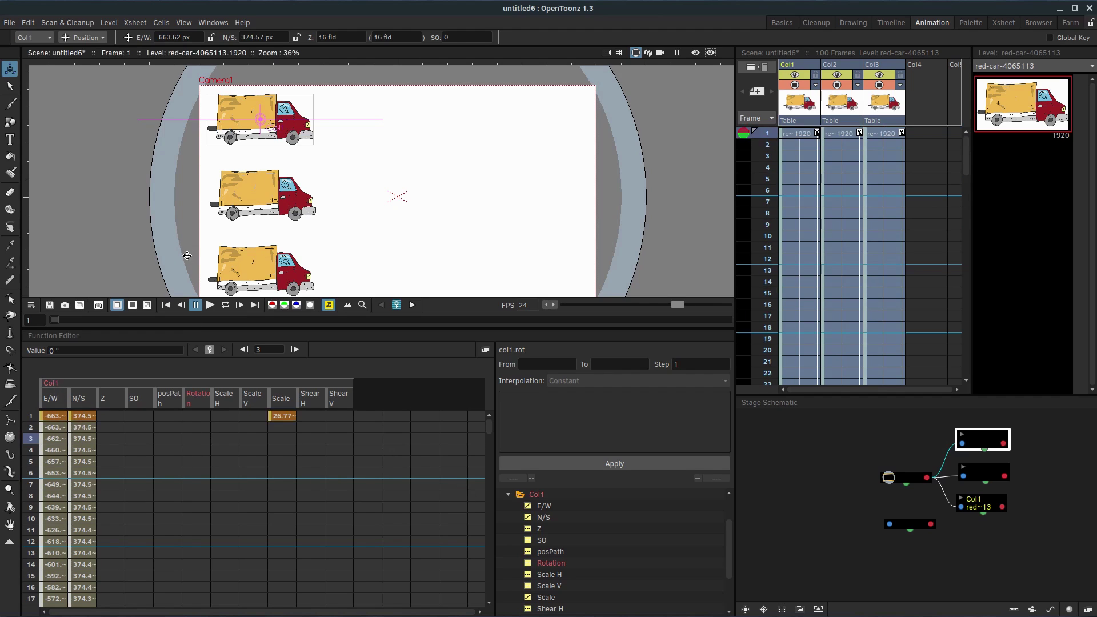
- Delete Col1's N/S keys across frames 1–100, leaving only the frame-1 value of 374.57 px
click(85, 427)
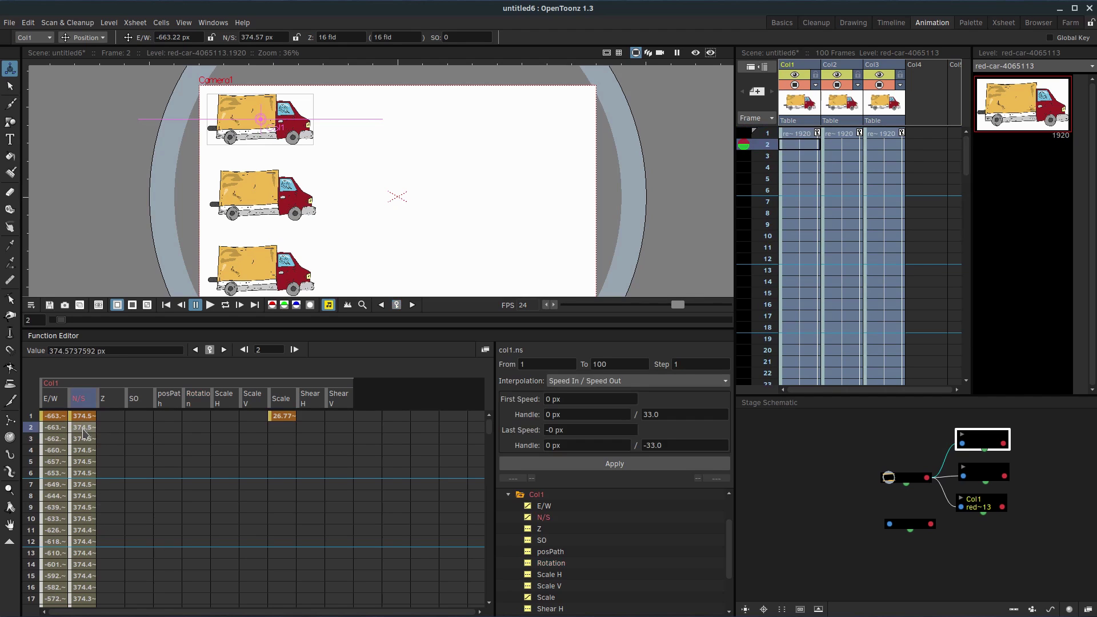
drag(84, 434, 90, 564)
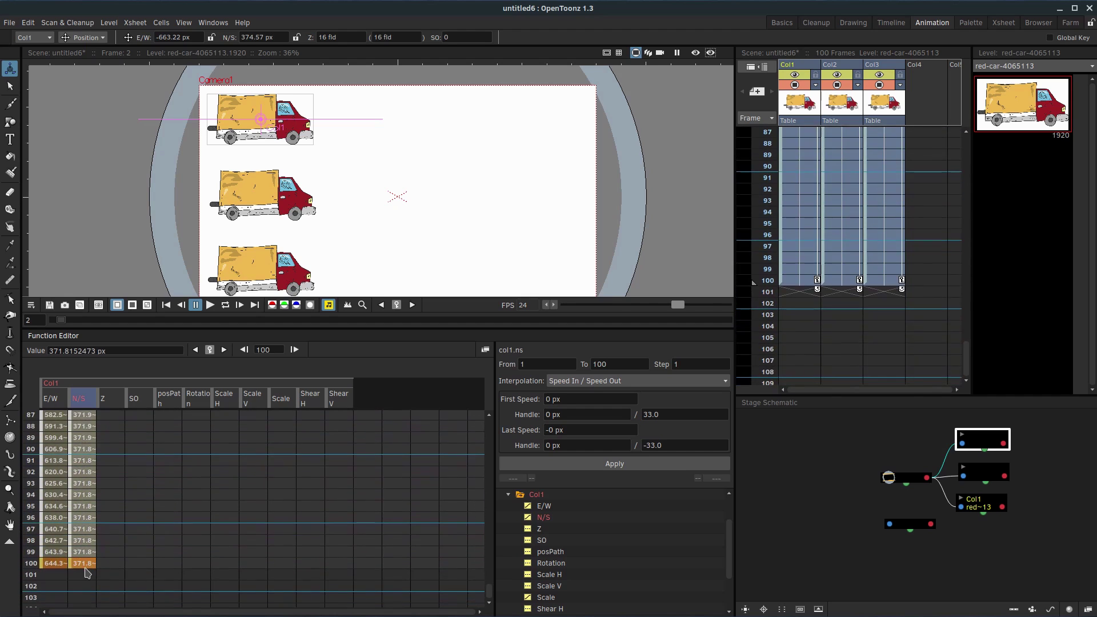
key(Delete)
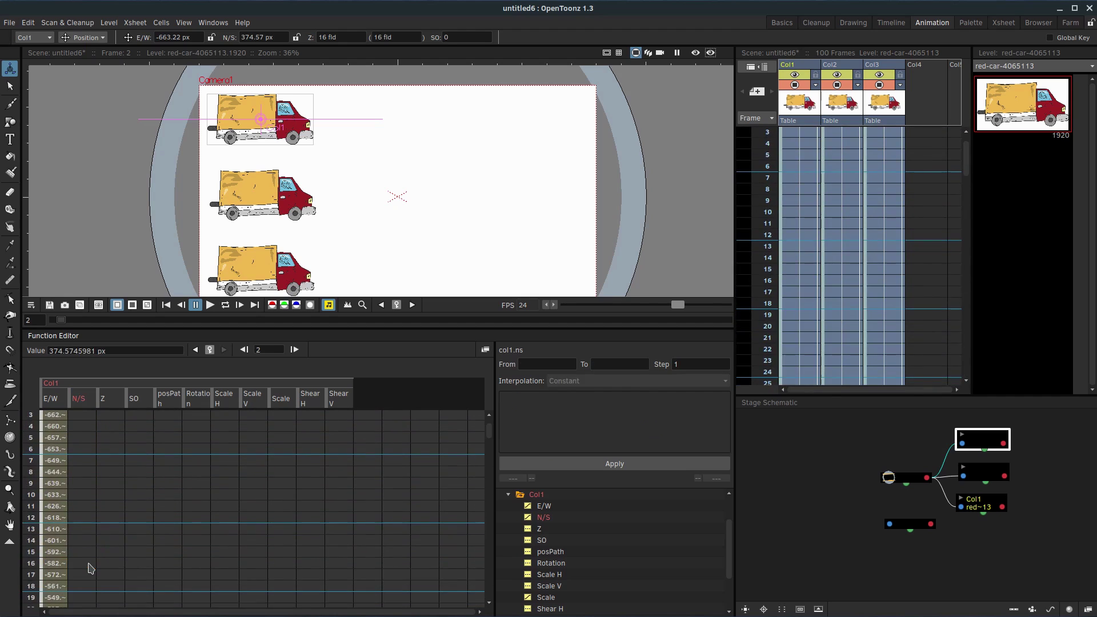
scroll(84, 434, up, 1)
click(79, 420)
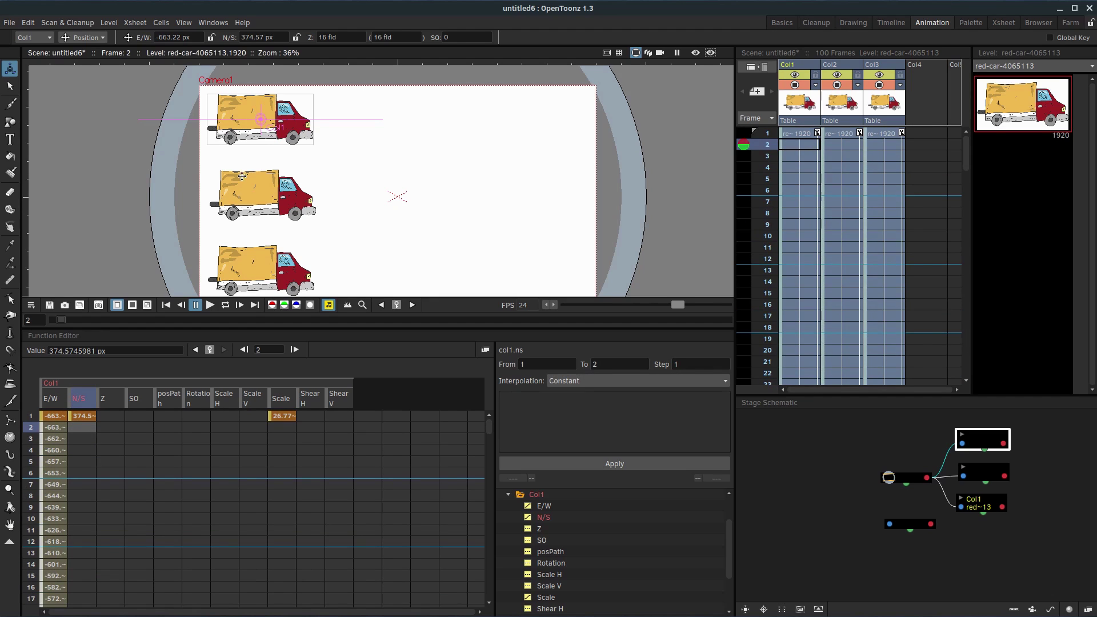
- Loop-preview the three trucks, pause at frame 84, reframe the viewer, and select Col1's E/W row 1
click(225, 304)
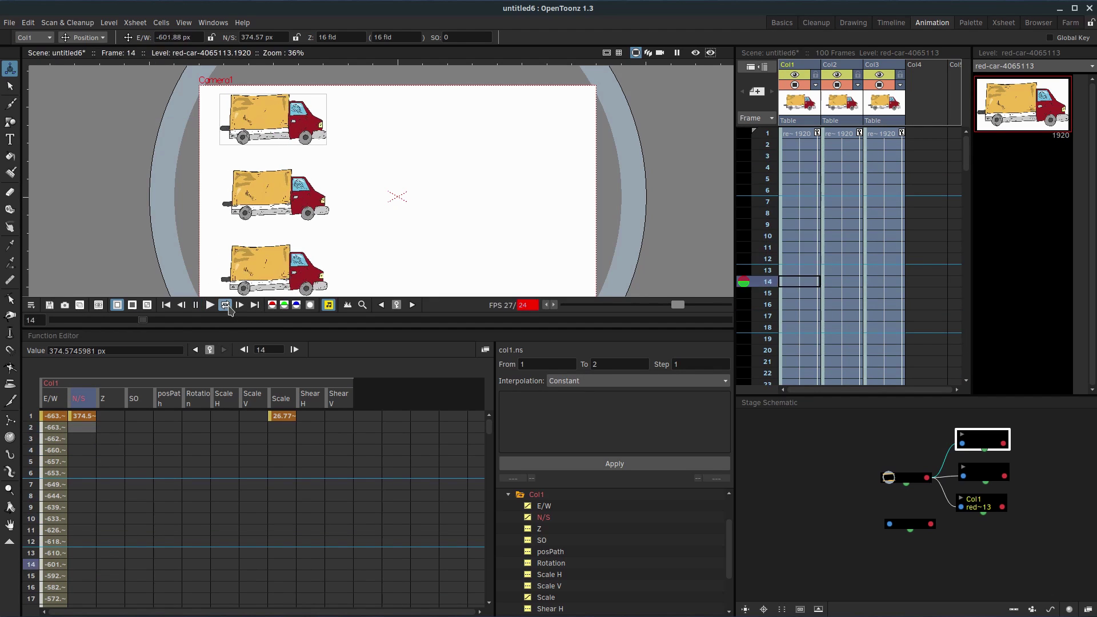
click(196, 305)
scroll(455, 198, down, 1)
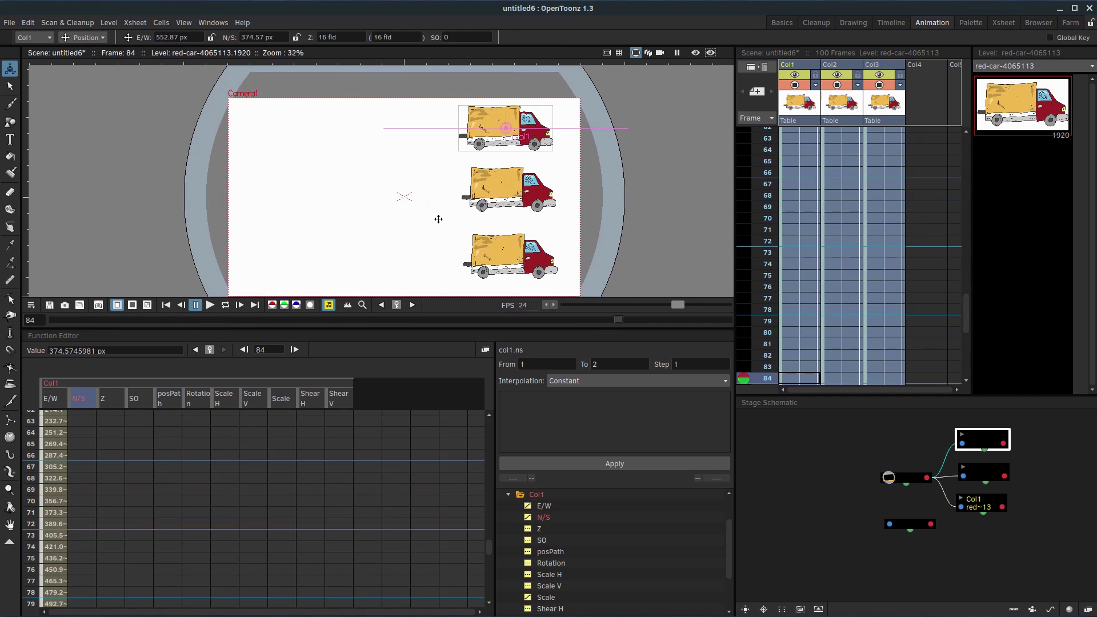
drag(438, 218, 442, 191)
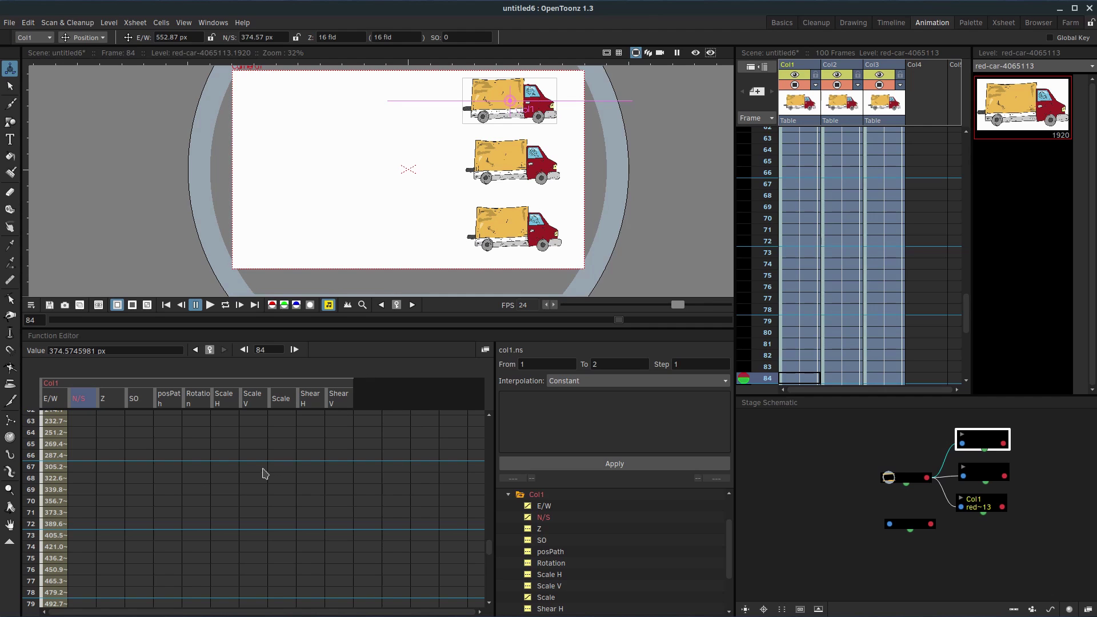
scroll(239, 471, up, 15)
click(56, 417)
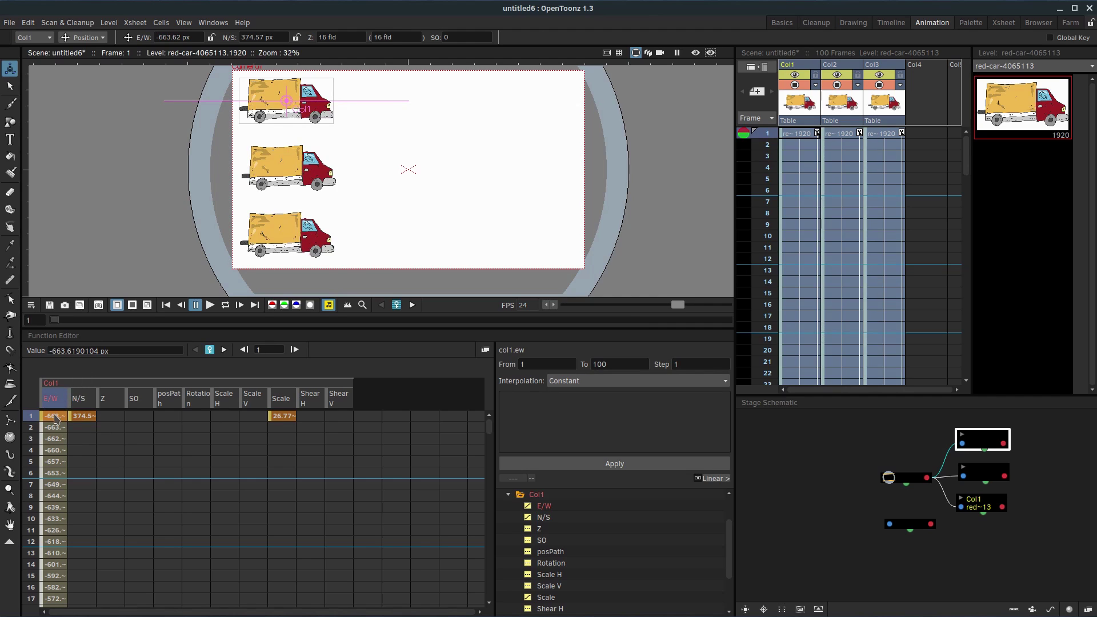
- Inspect Col1's E/W values and interpolation over the first few frames
click(562, 382)
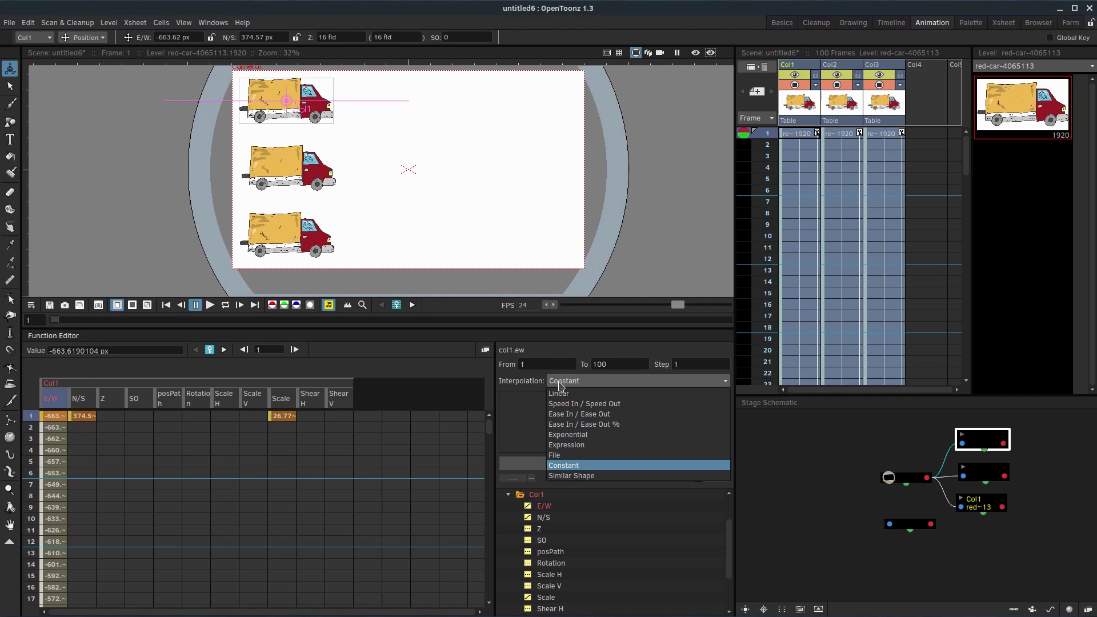
click(536, 424)
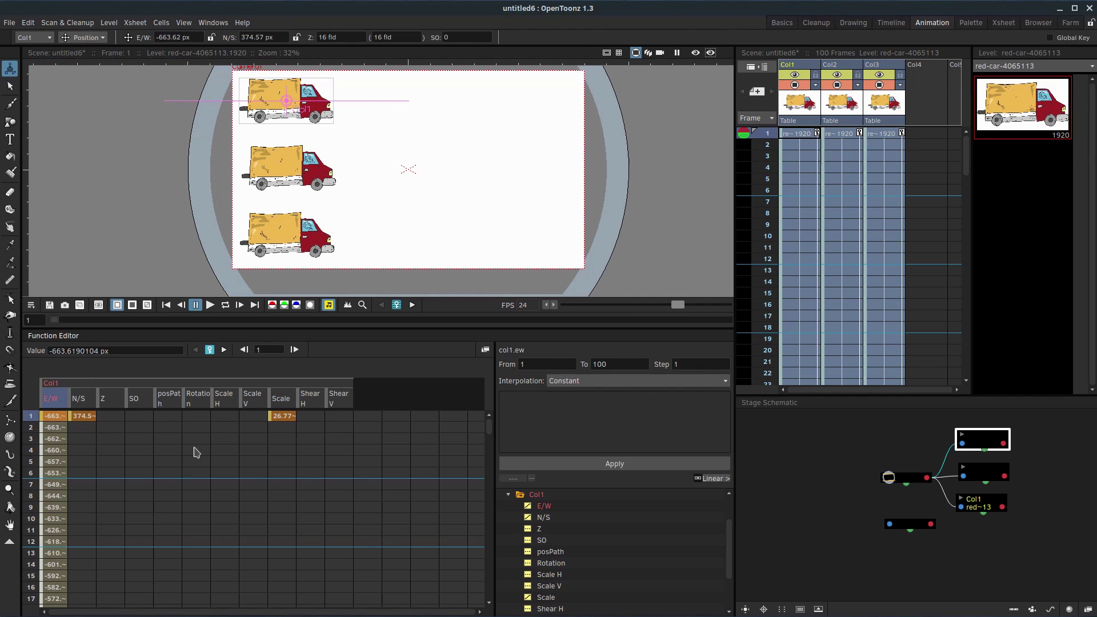
click(61, 428)
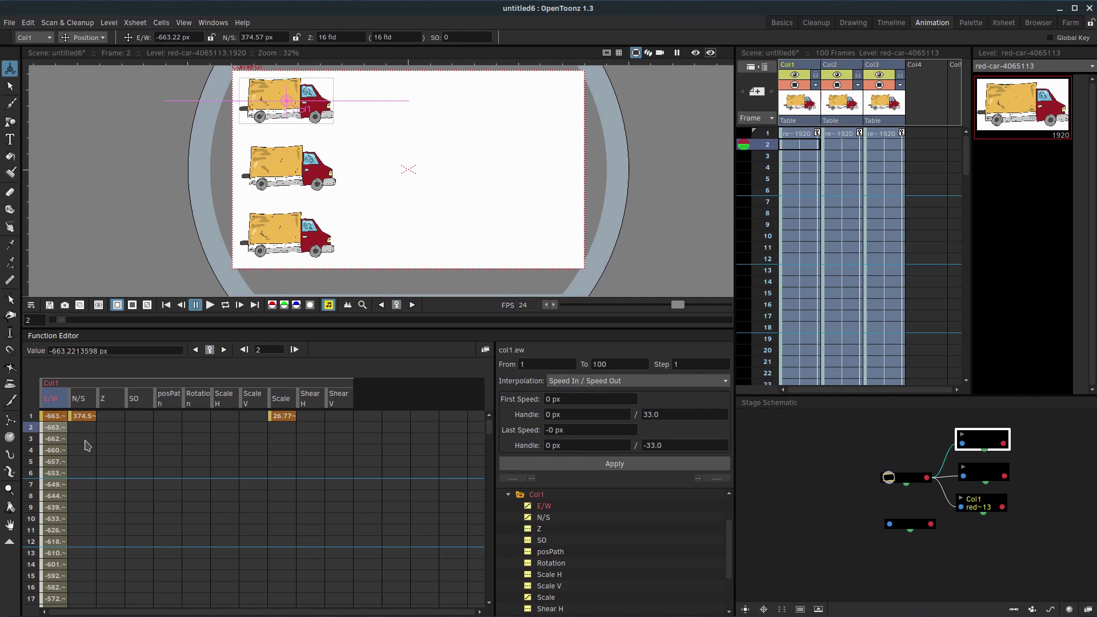
click(57, 439)
click(57, 450)
click(55, 461)
click(55, 473)
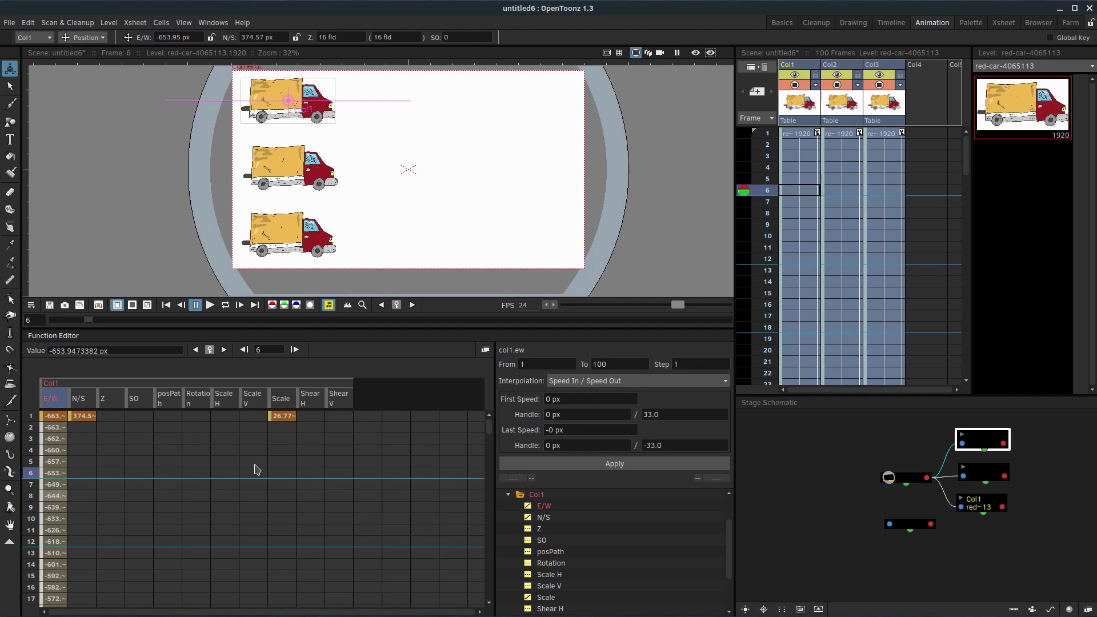
key(Down)
key(Down)
- From frame 1, set Col1's E/W interpolation to Linear and apply it
click(52, 419)
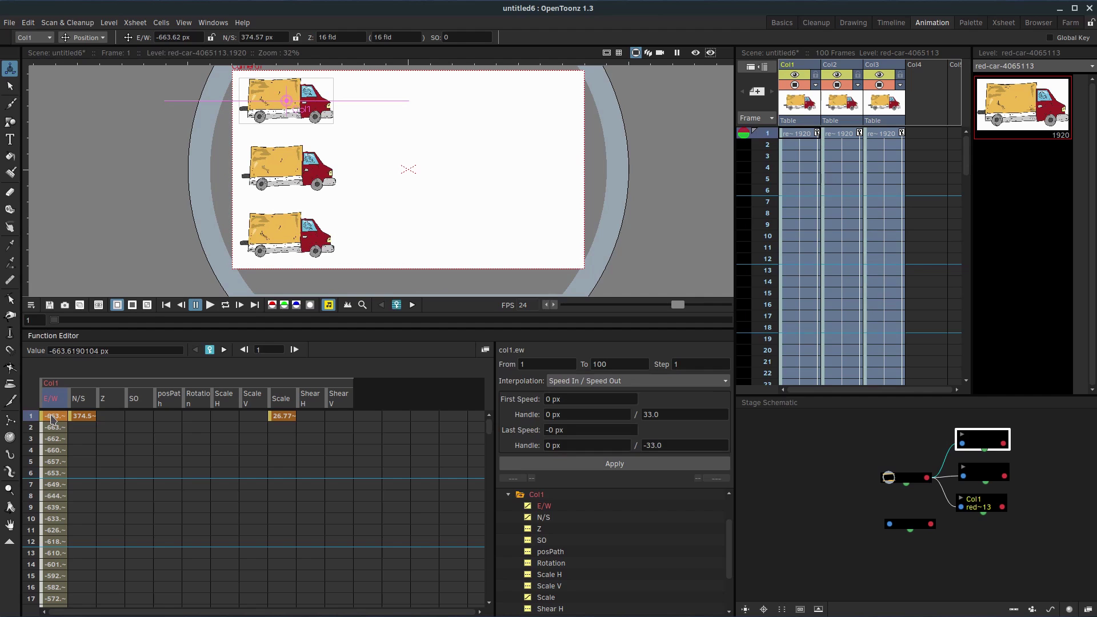
click(600, 381)
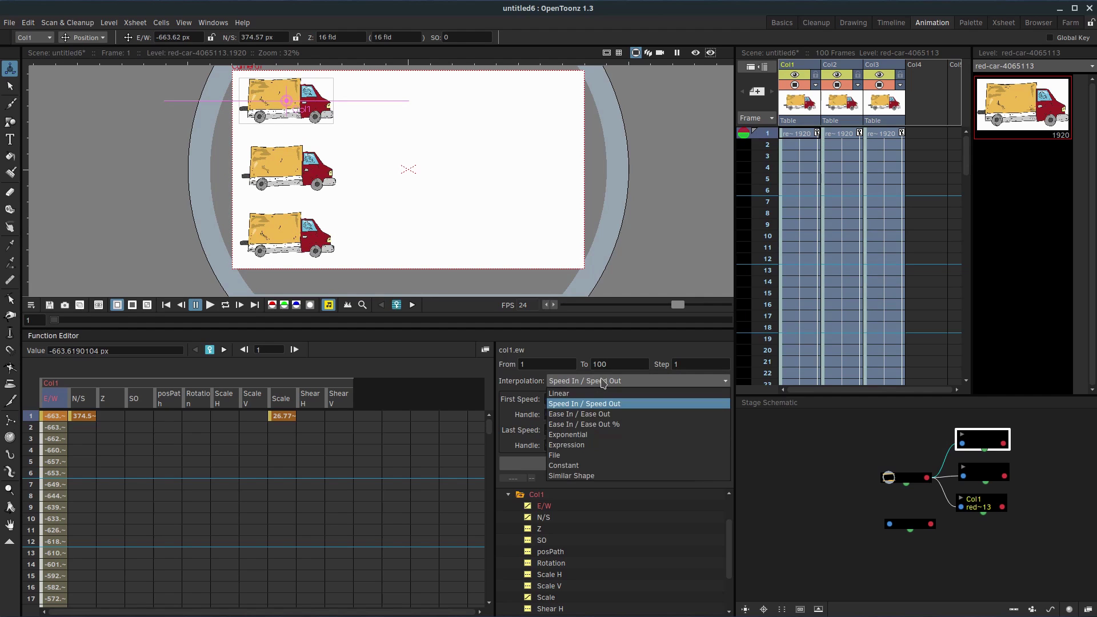
click(567, 394)
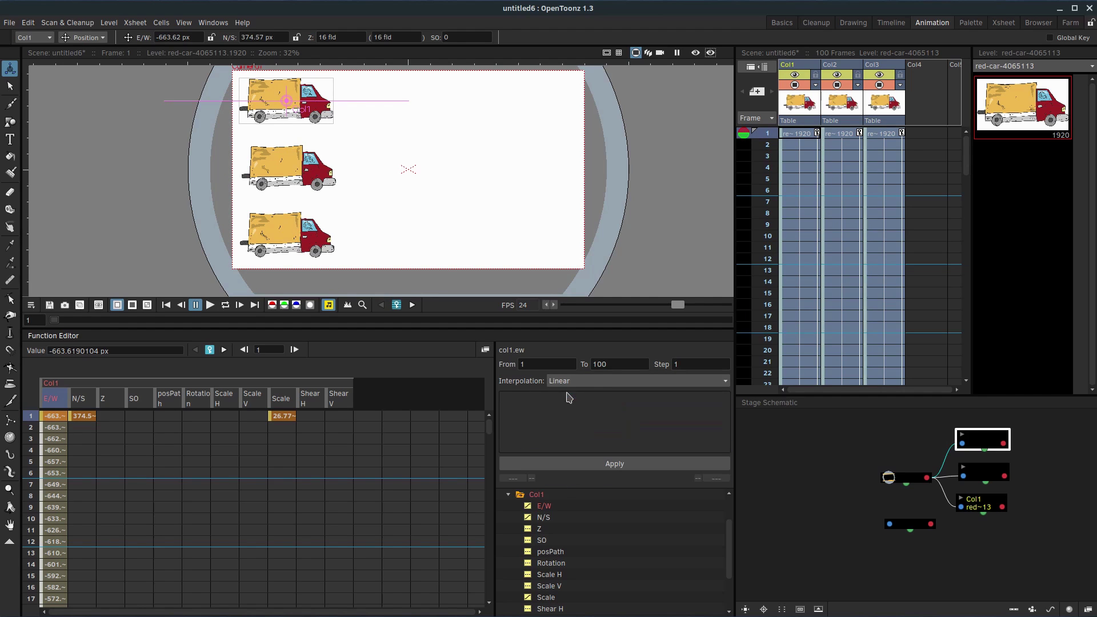
click(593, 464)
- Loop-play the animation and pause at frame 95, with the top truck at E/W 578.26 px
click(226, 305)
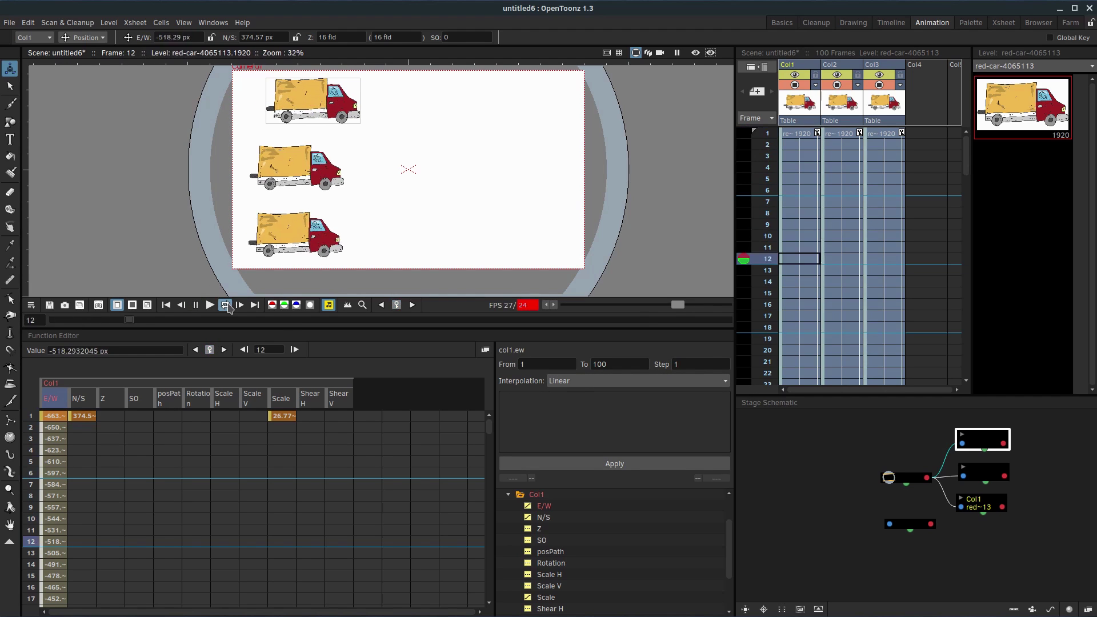
click(196, 306)
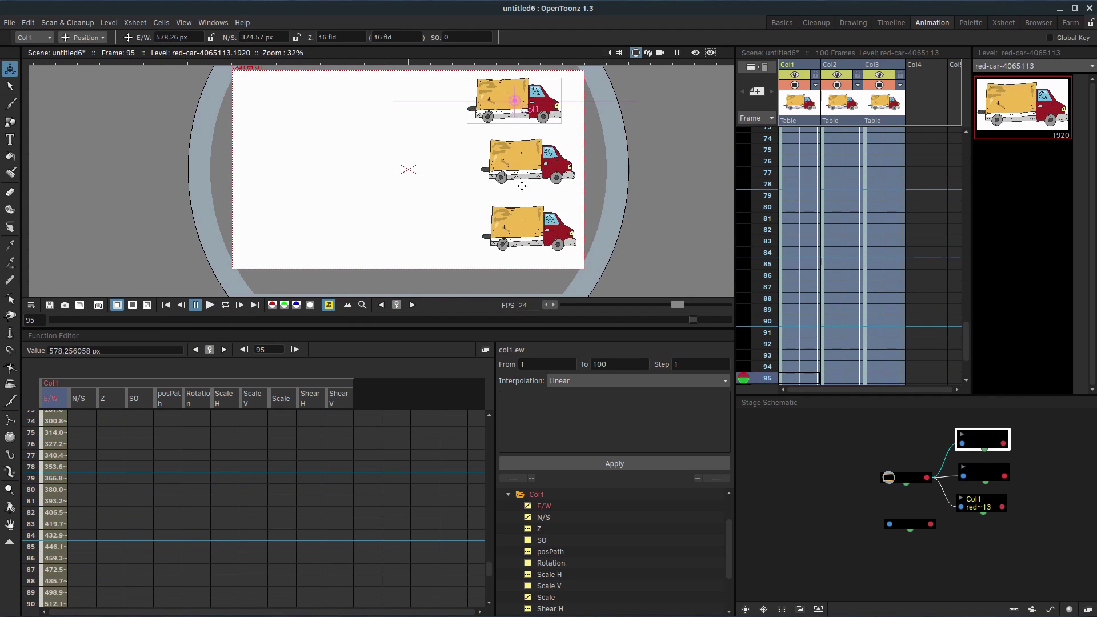
- Collapse Col1 and expand Col2 to make its E/W position channel current
click(509, 495)
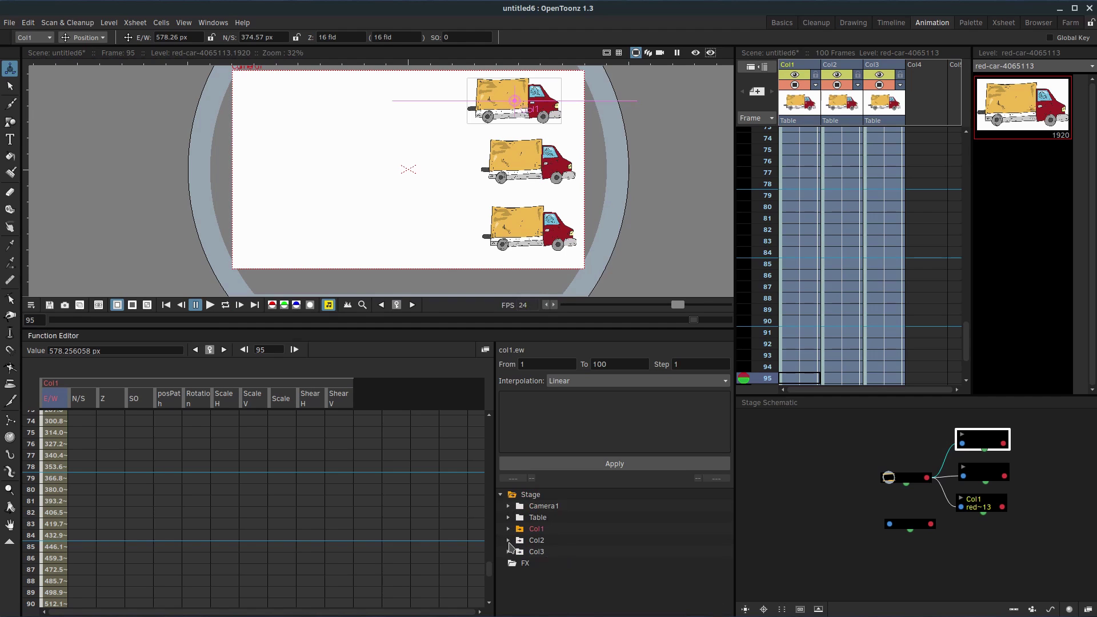
click(508, 540)
click(532, 541)
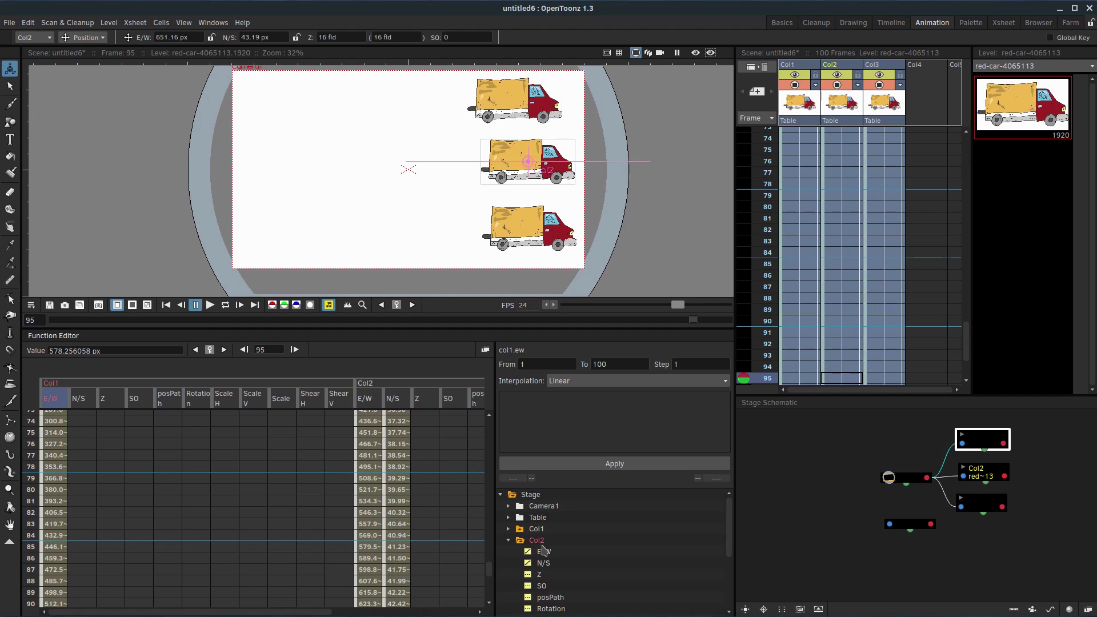
click(545, 552)
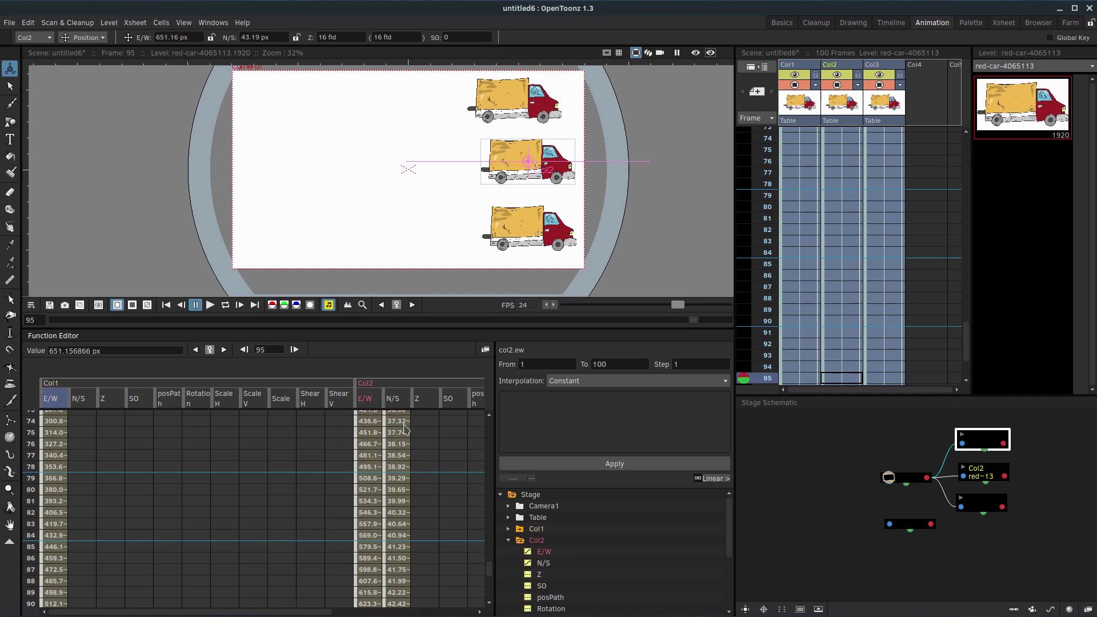
- Scroll the spreadsheet back to frame 1, where Col2's E/W reads -652.58 px
scroll(301, 601, right, 6)
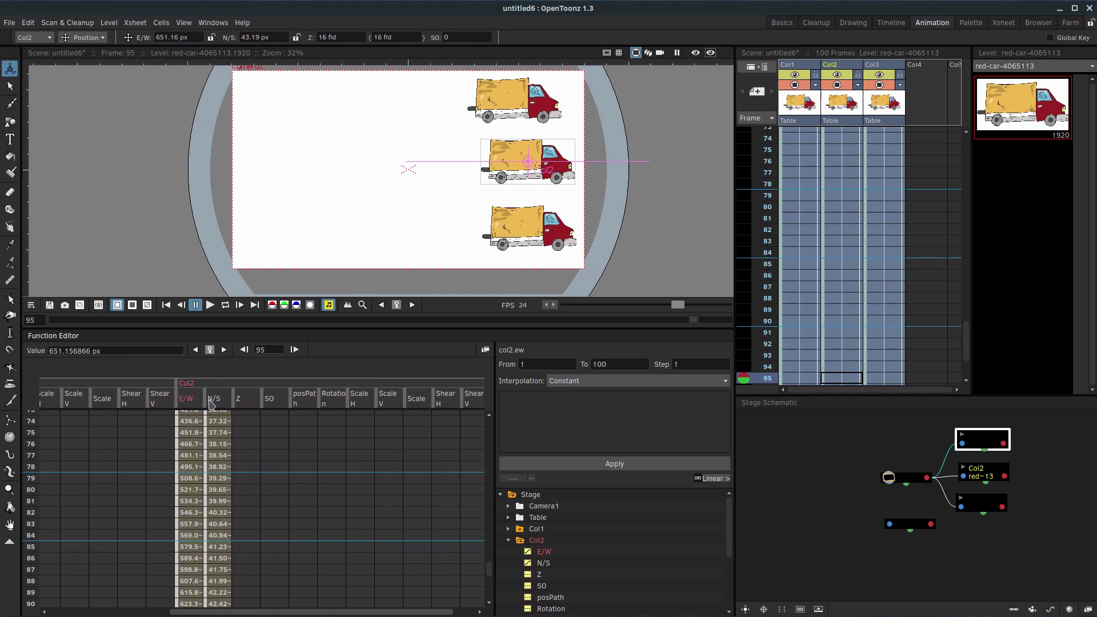
scroll(213, 455, up, 10)
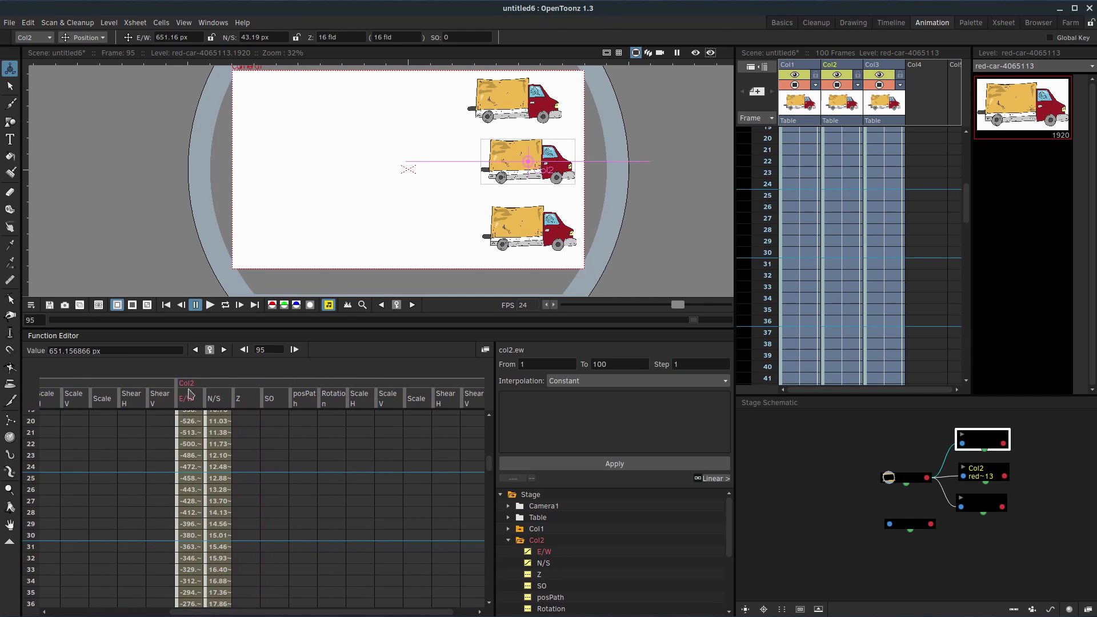
scroll(244, 595, left, 6)
scroll(171, 514, up, 1)
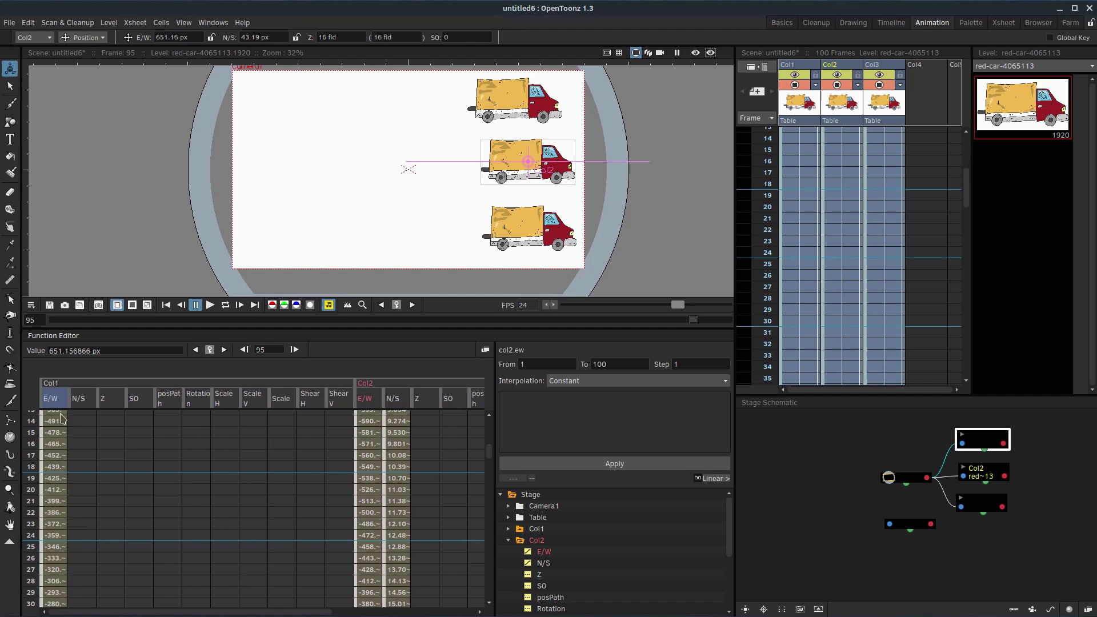
scroll(59, 463, up, 3)
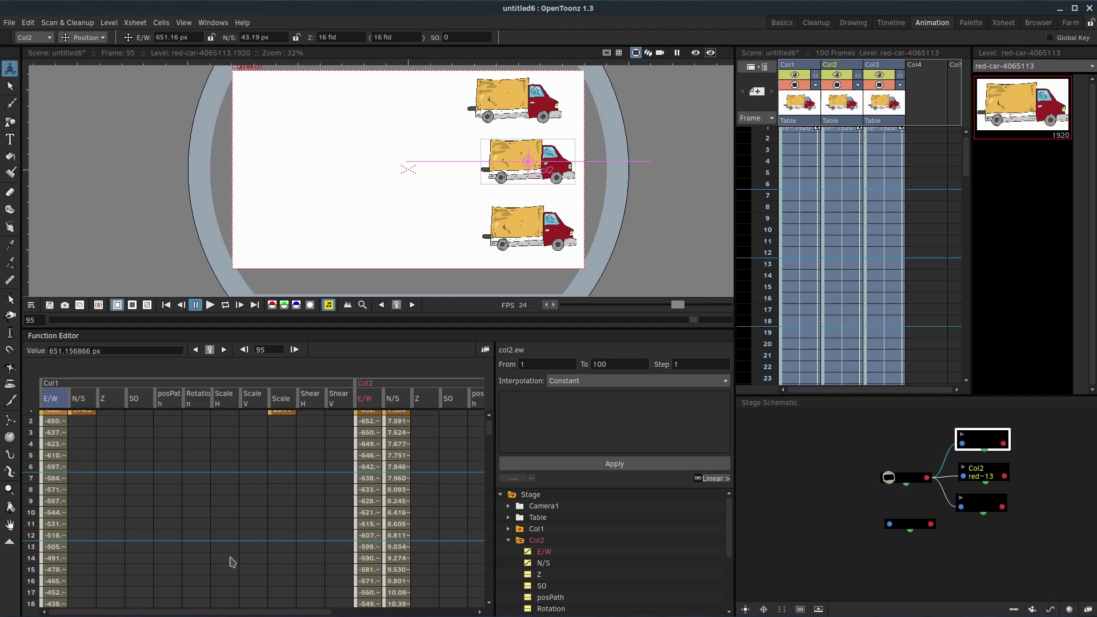
drag(273, 612, 345, 613)
- Apply Ease In / Ease Out % (33.33% each) to Col2's E/W from frame 1, then play
click(264, 416)
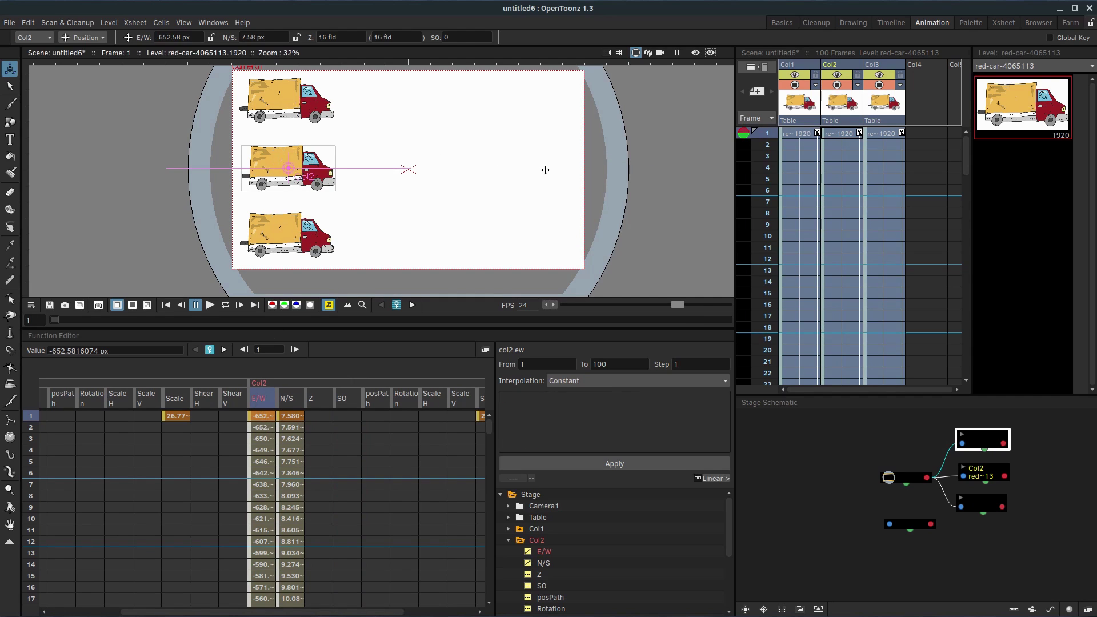
click(566, 382)
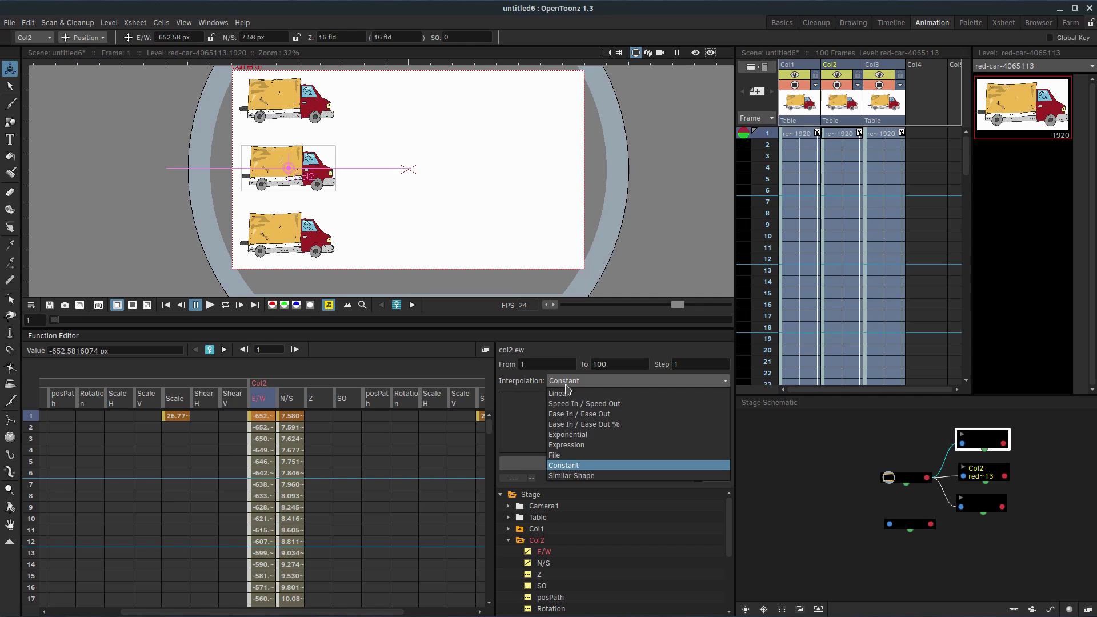
click(575, 425)
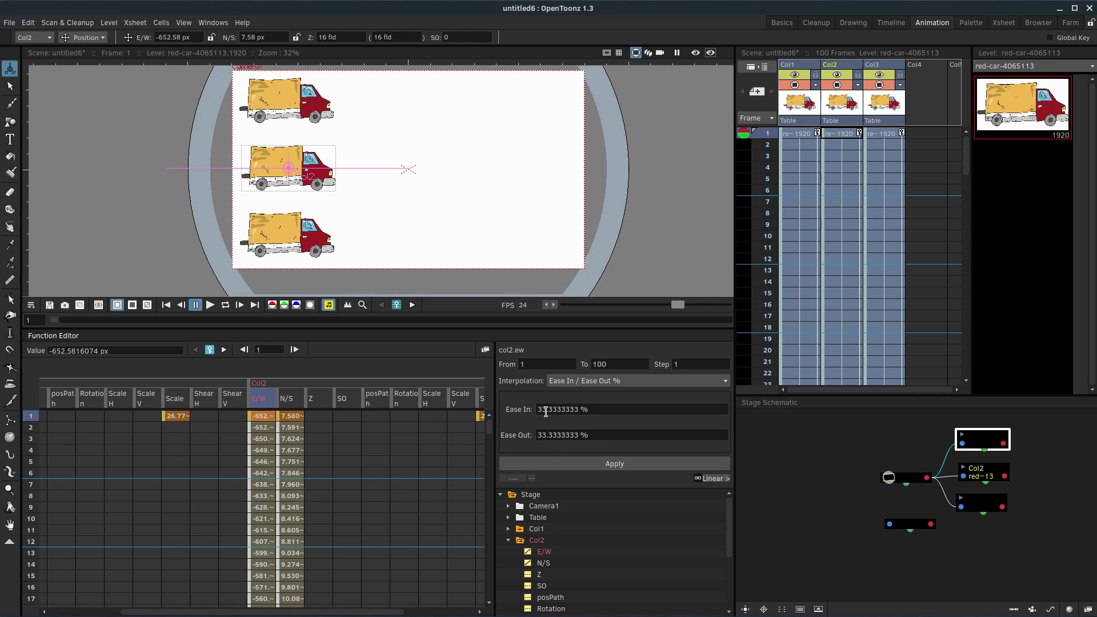
click(572, 463)
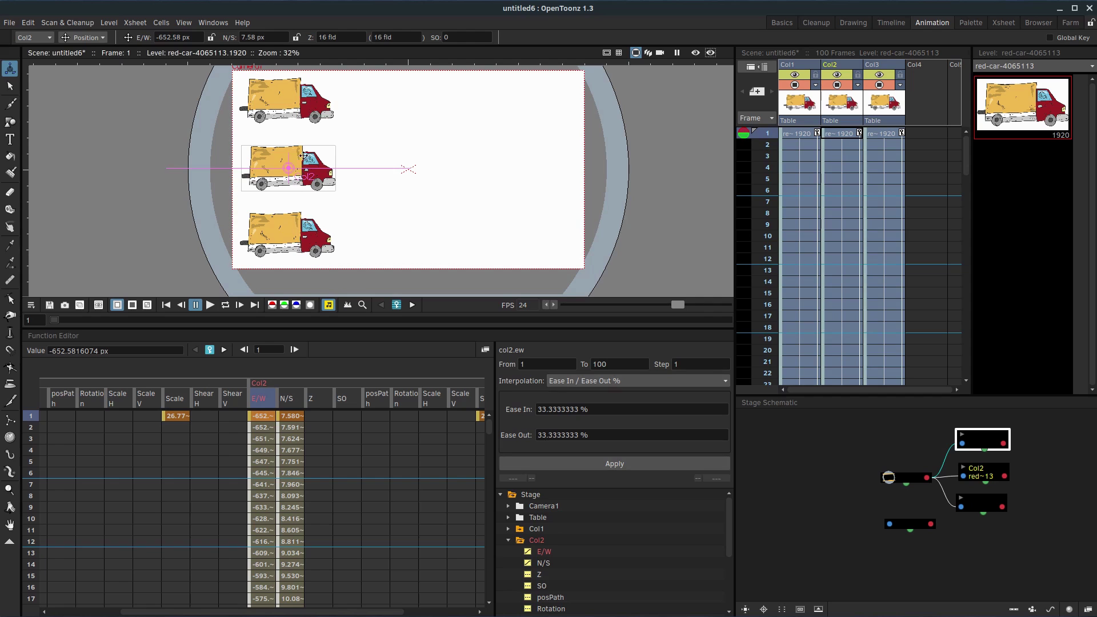
click(210, 305)
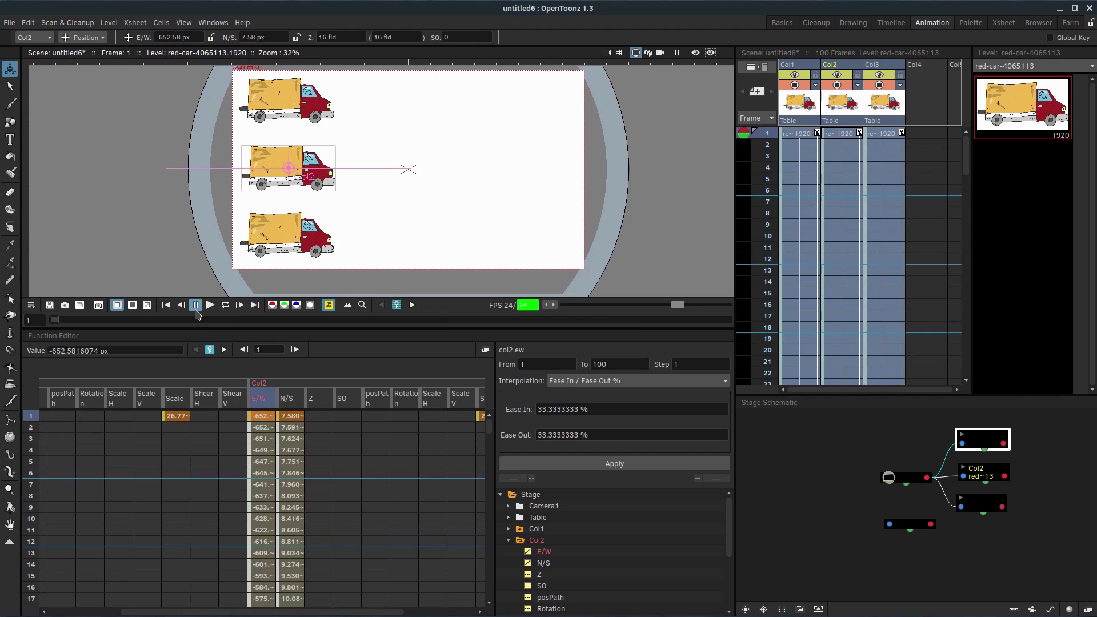
- Set Col2's Ease In to 93.3333333 %, edit Ease Out, and apply the percentages
click(543, 413)
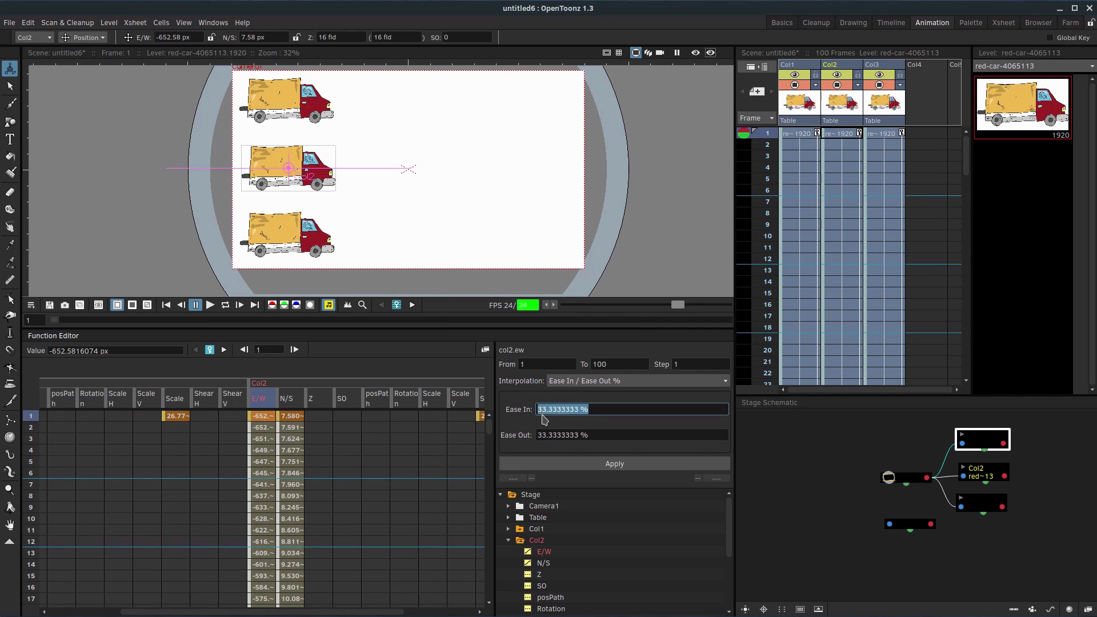
click(543, 409)
click(548, 411)
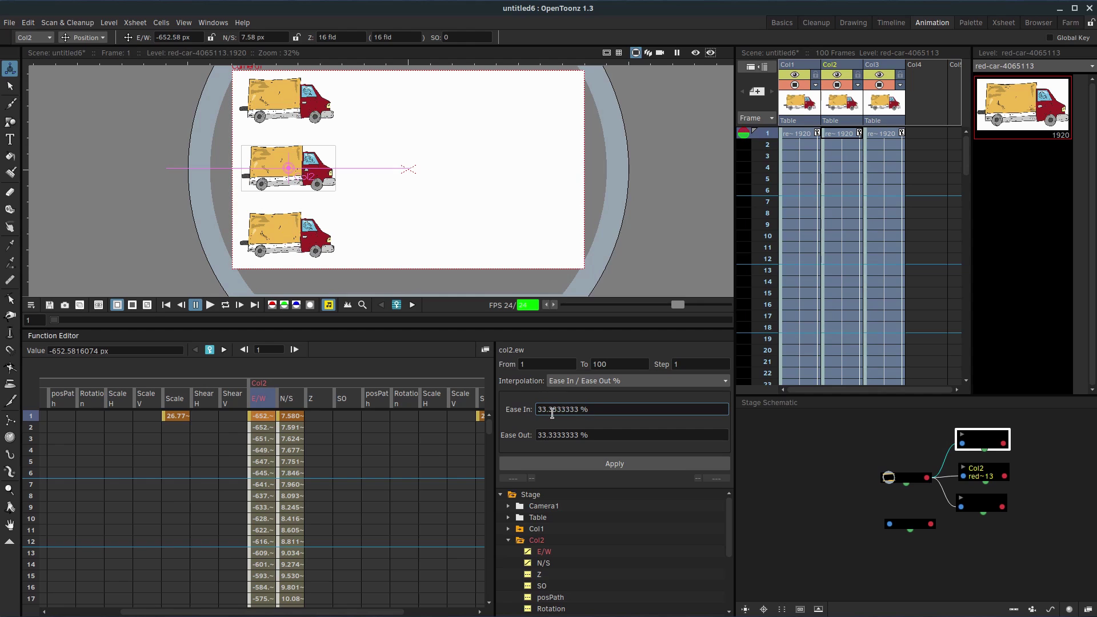
text(9)
click(554, 437)
click(551, 435)
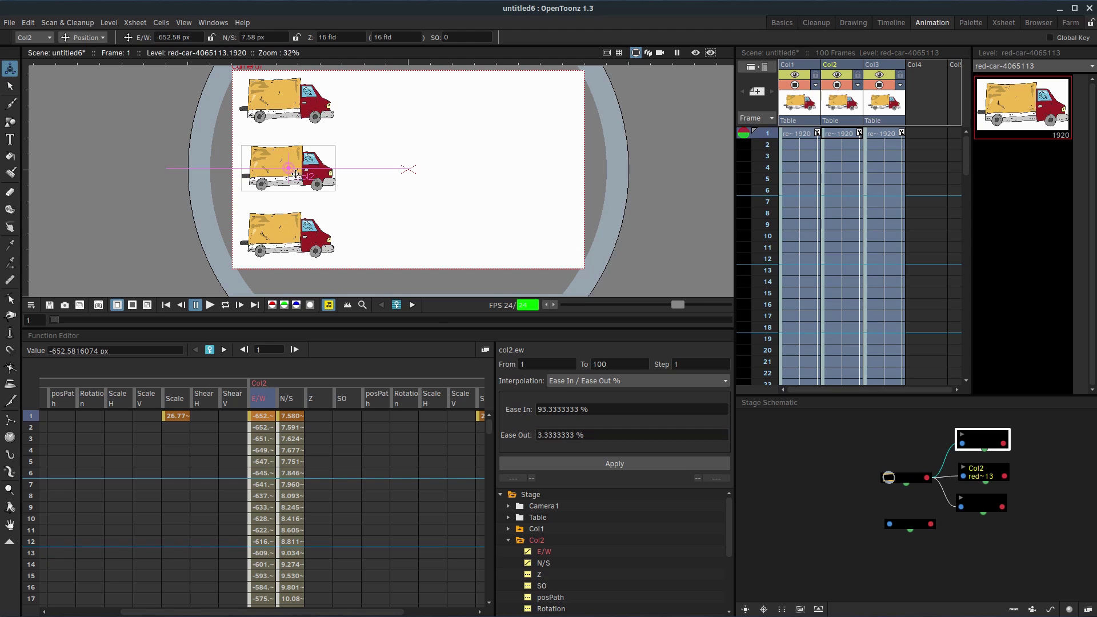
click(614, 463)
- Preview the easing, adjust Ease Out to 3.3333333 %, then loop-play and stop
click(210, 305)
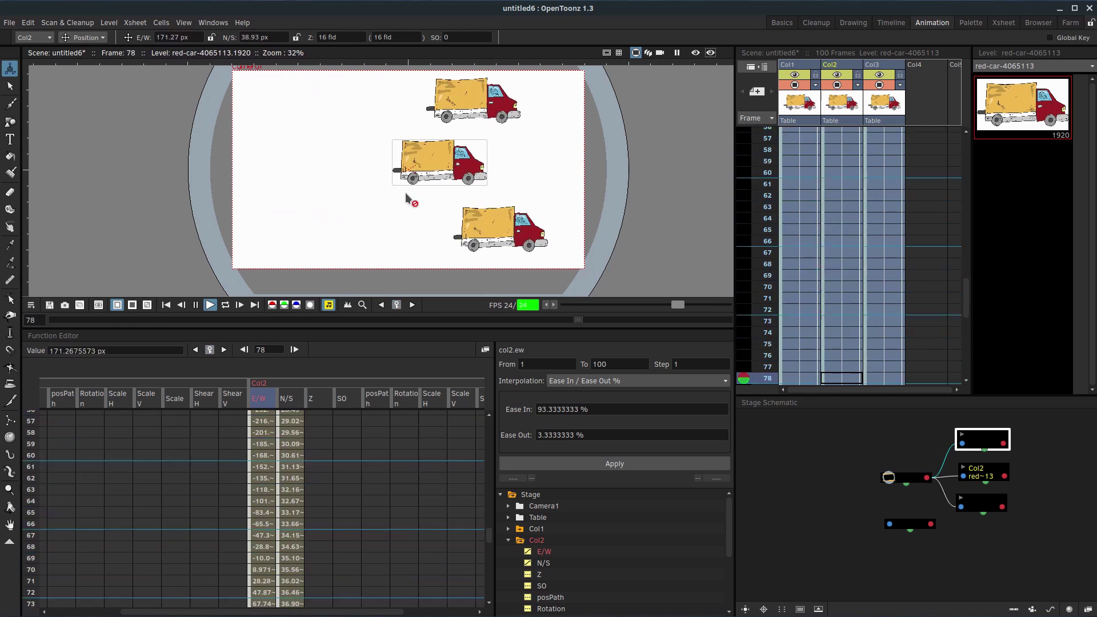
click(541, 436)
click(542, 437)
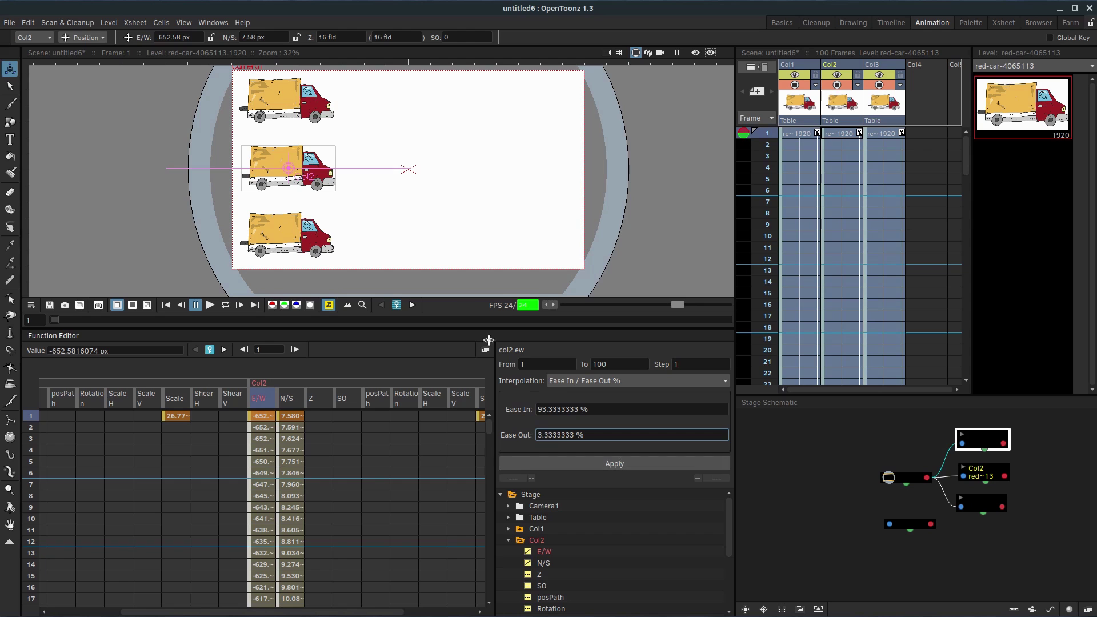
click(225, 304)
click(210, 304)
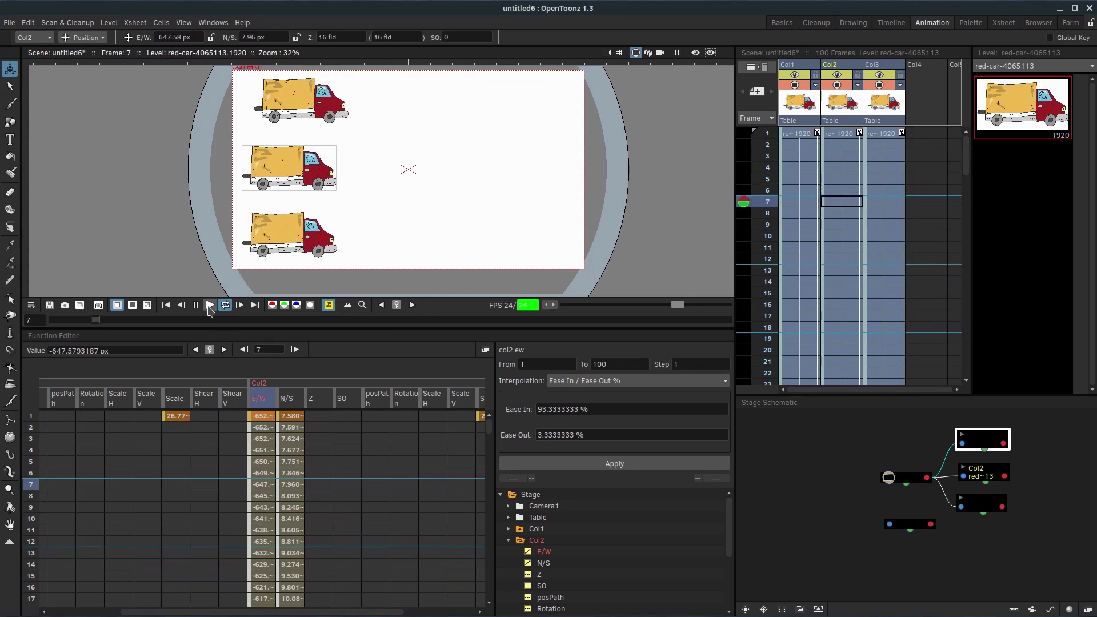
click(323, 160)
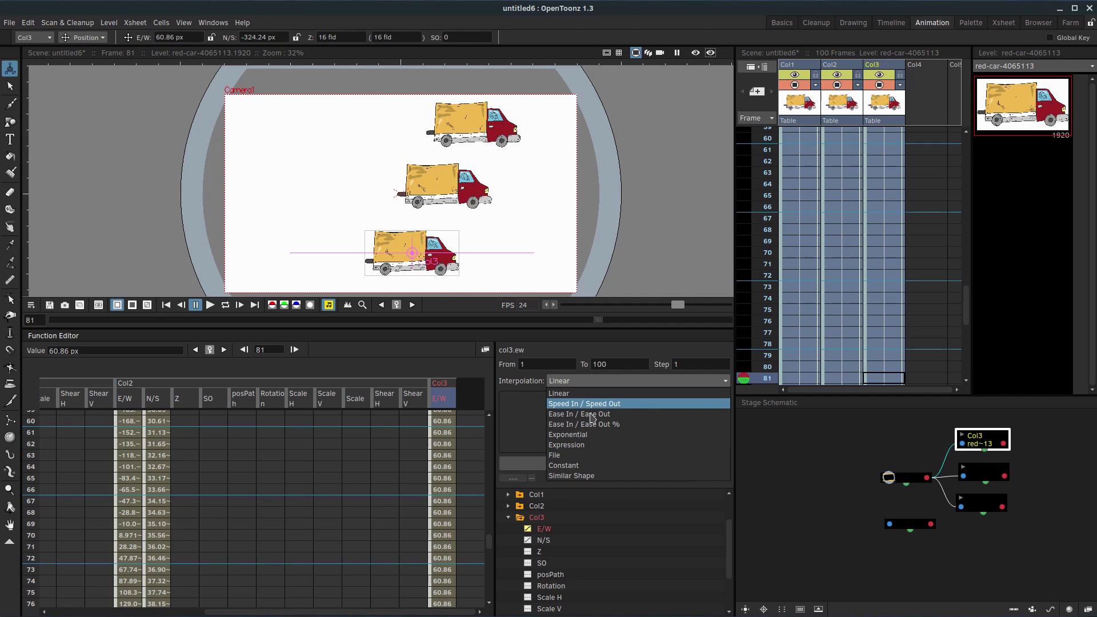
- Try Speed In / Speed Out on Col3's E/W curve while looping, then switch back to Linear
click(562, 407)
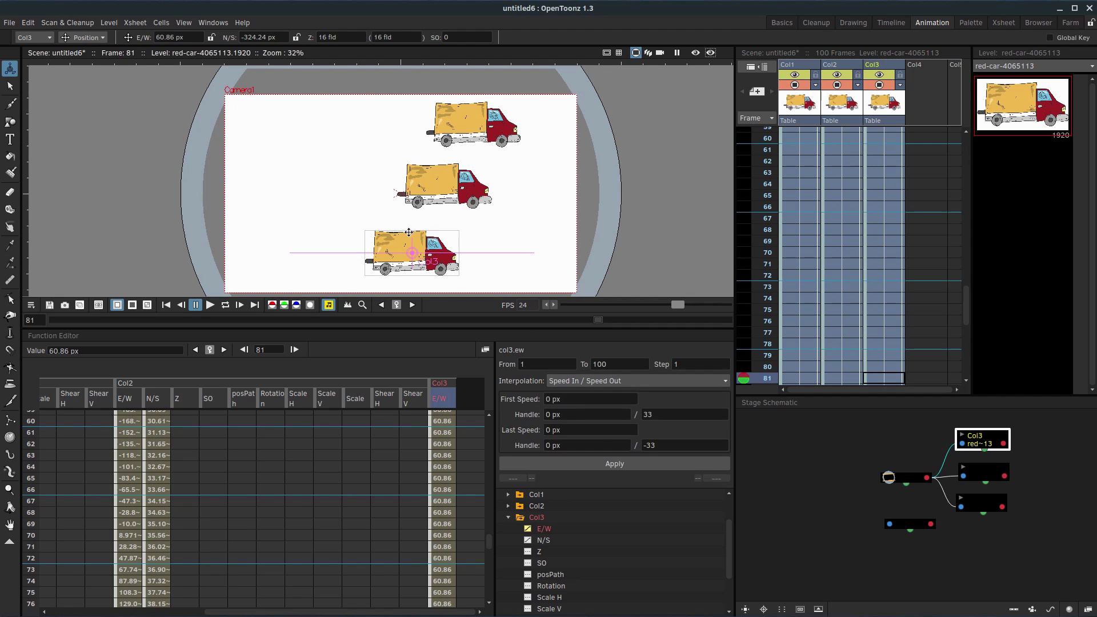
click(225, 304)
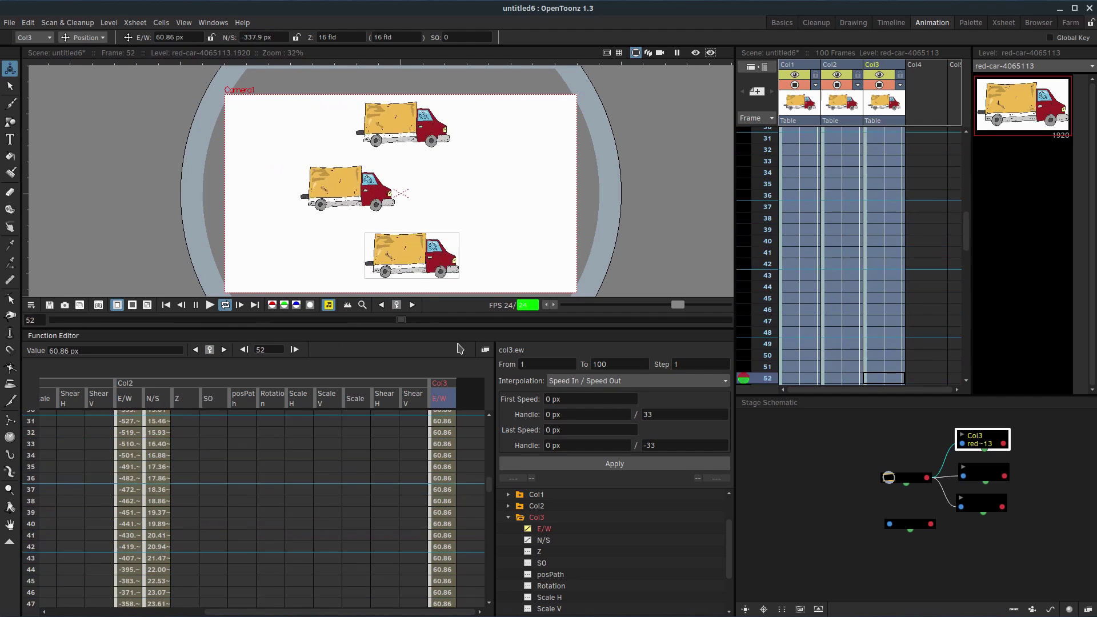
click(634, 381)
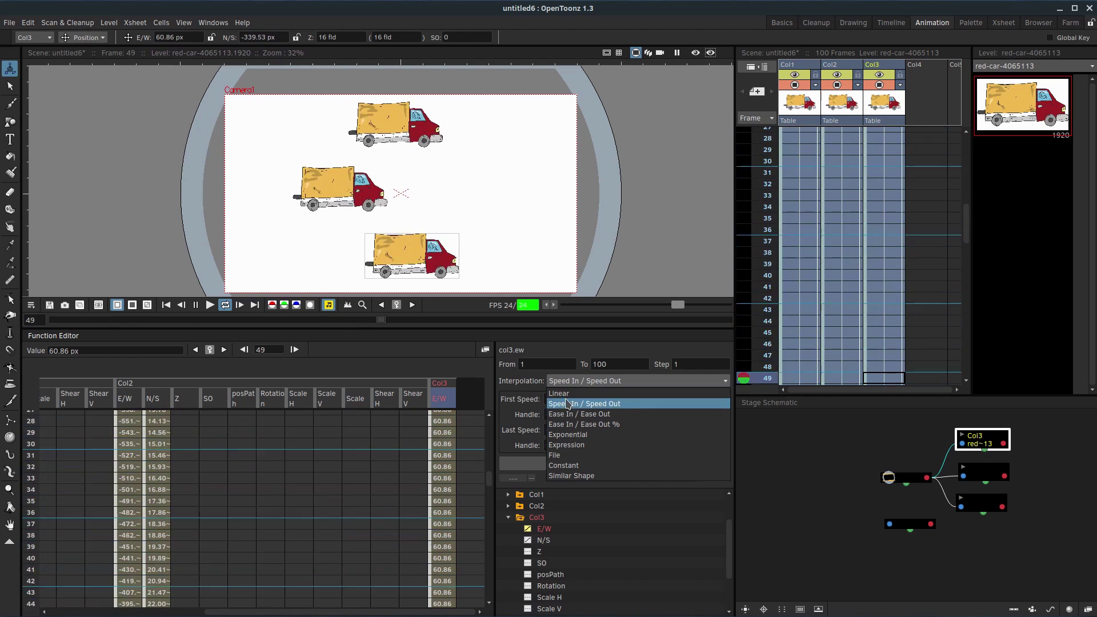
click(559, 395)
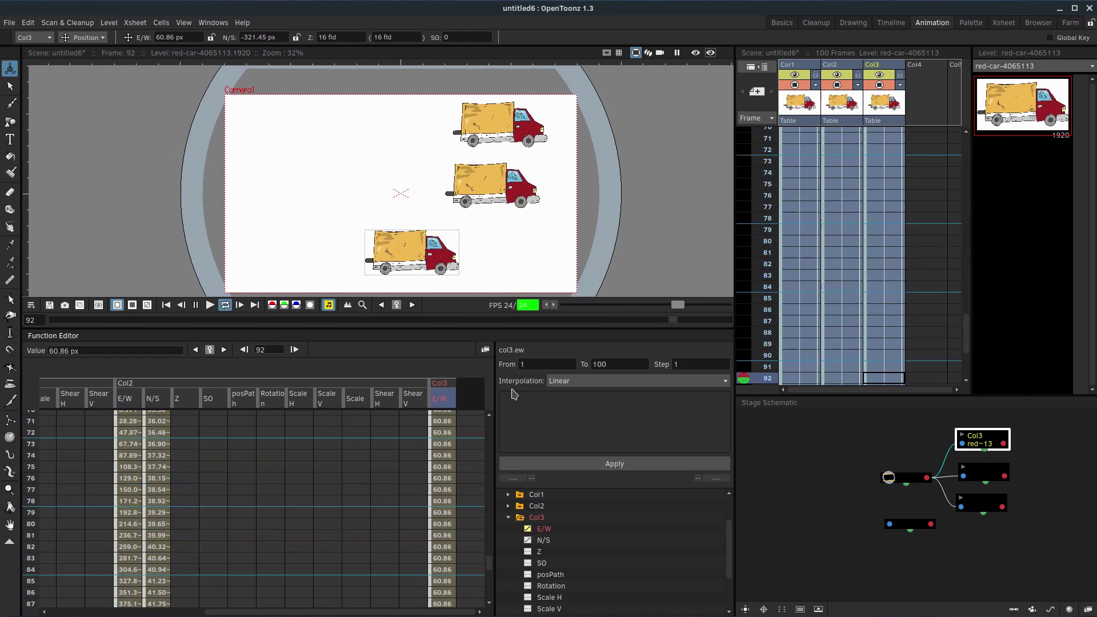
- Stop playback at frame 61 and confirm Col3's E/W interpolation stays Linear
click(196, 306)
click(196, 306)
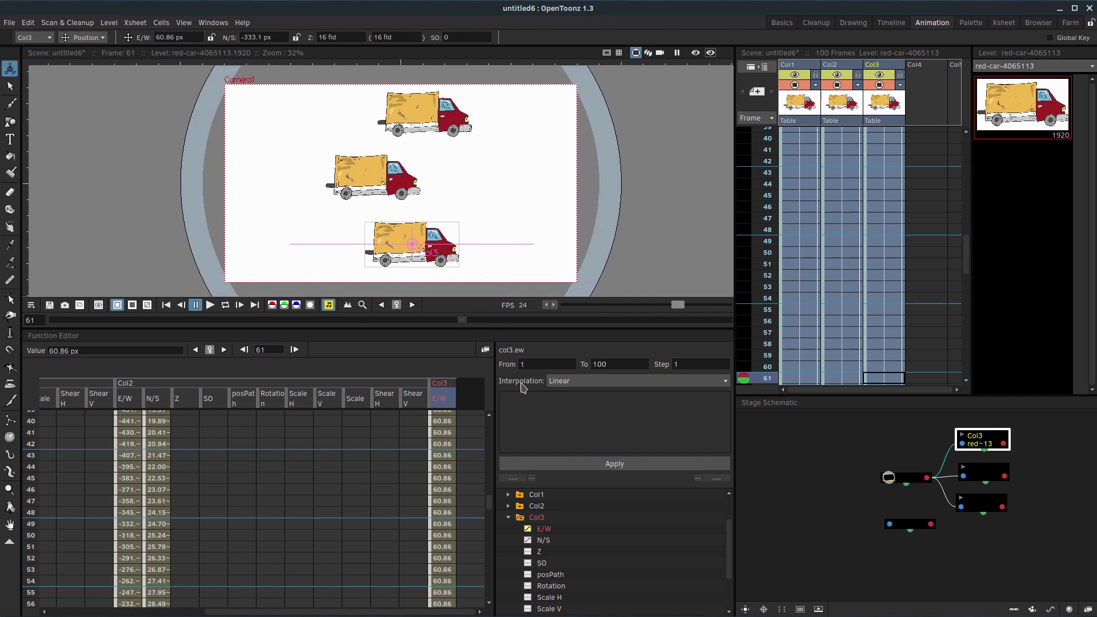
click(563, 381)
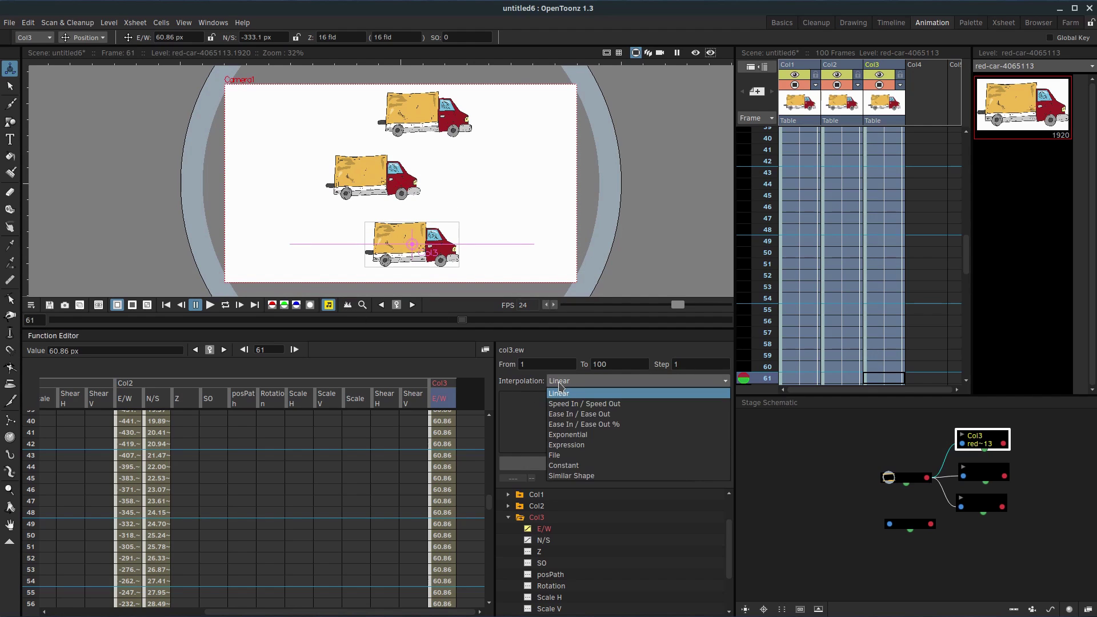
click(566, 382)
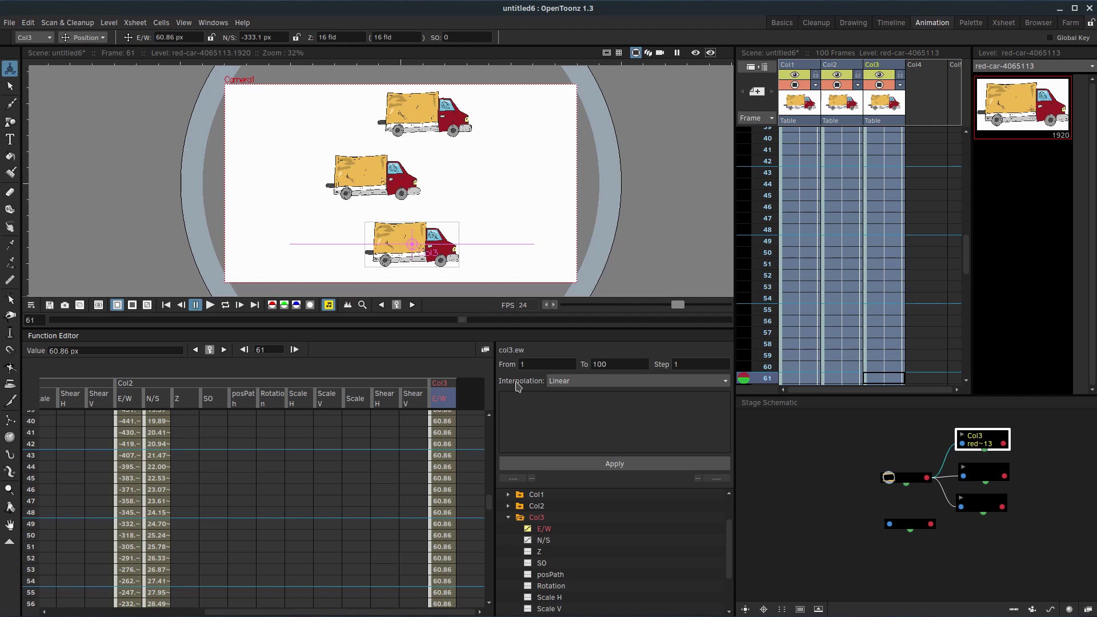